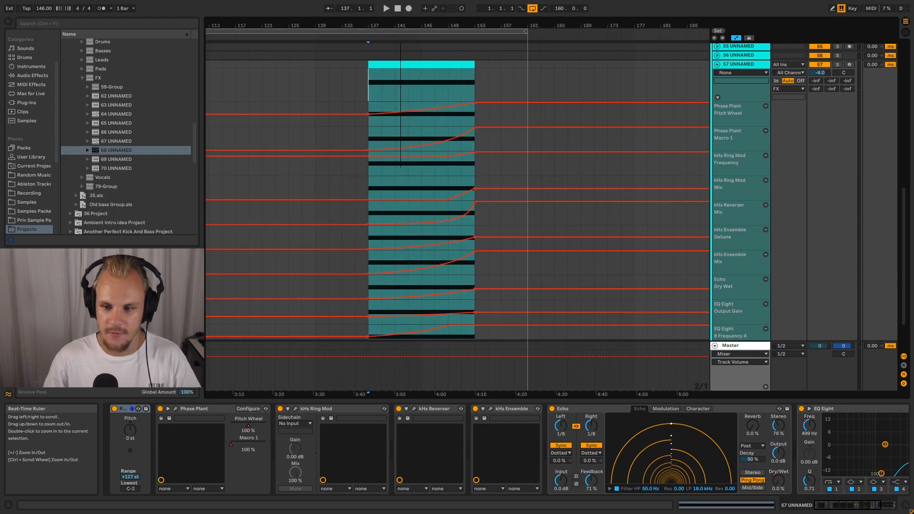
# - Look through the riser track's effect chain, from Phase Plant to kHs Ring Mod, kHs Reverser and kHs Ensemble
pyautogui.scroll(-1, 351, 99)
pyautogui.scroll(3, 373, 174)
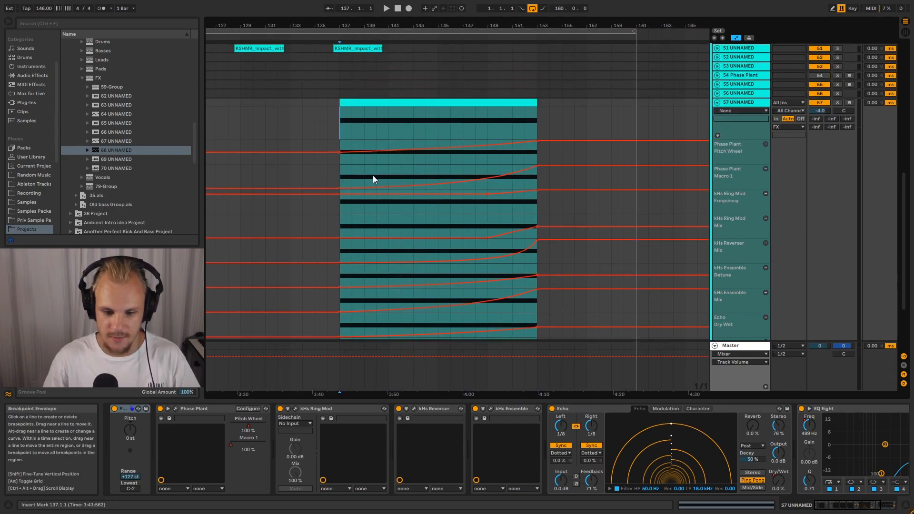
pyautogui.click(224, 410)
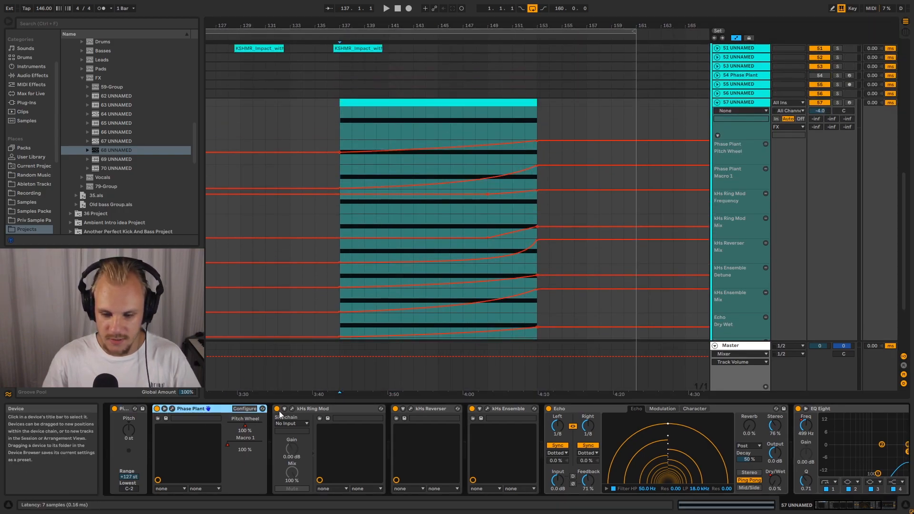
pyautogui.click(331, 408)
pyautogui.click(435, 409)
pyautogui.click(482, 410)
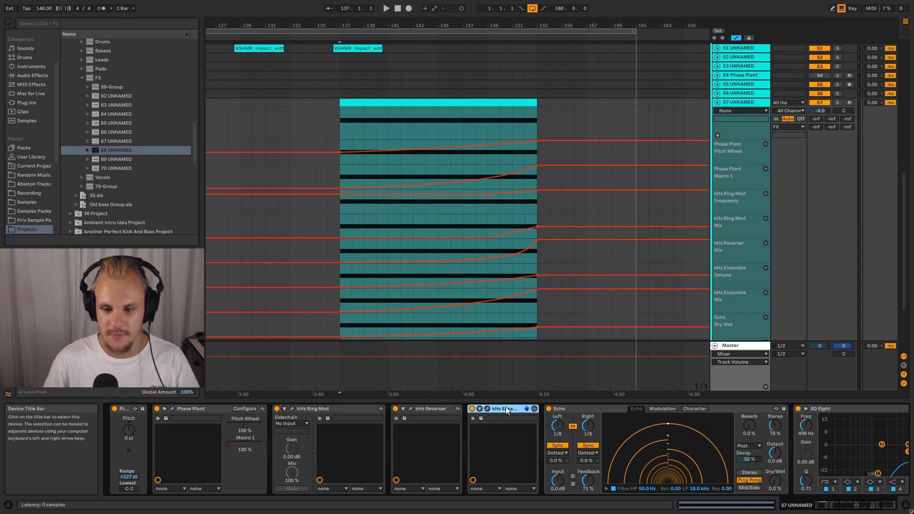
# - Play the riser from bar 137 with track 57 soloed and follow its automation lanes down to EQ Eight
pyautogui.click(339, 127)
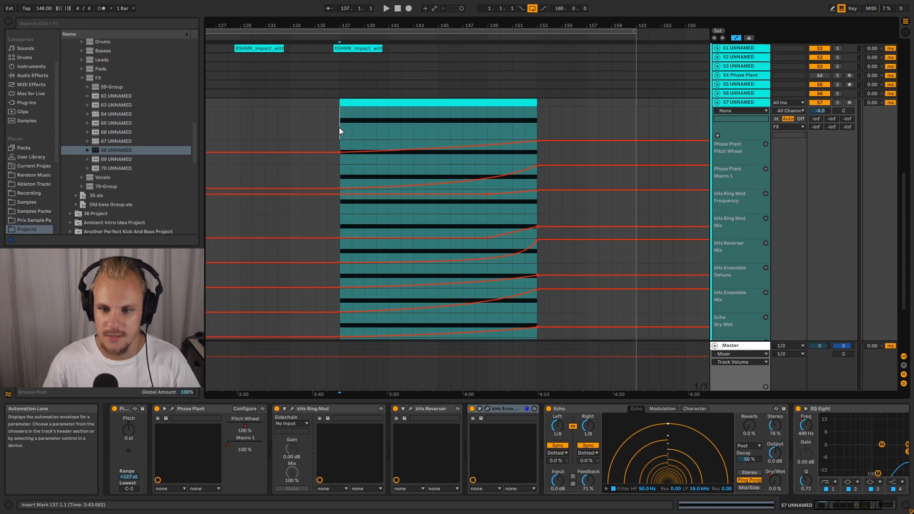
pyautogui.press('space')
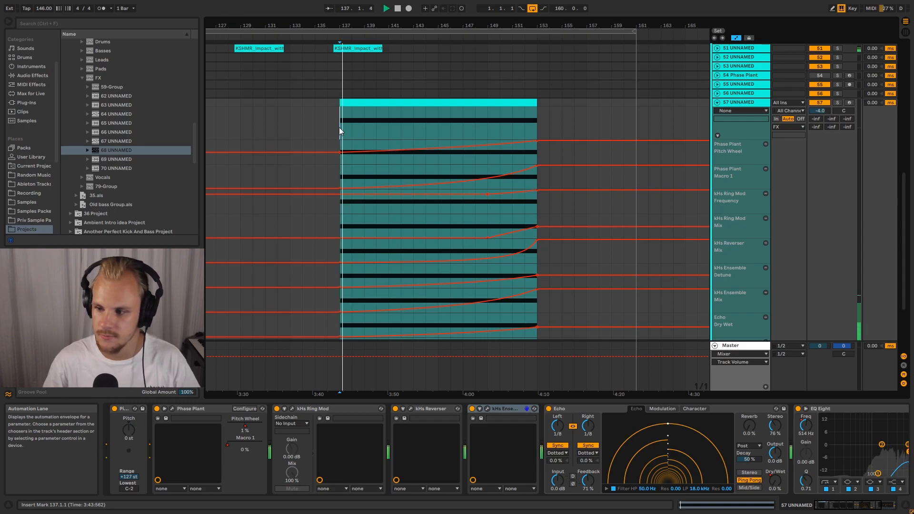
pyautogui.click(832, 103)
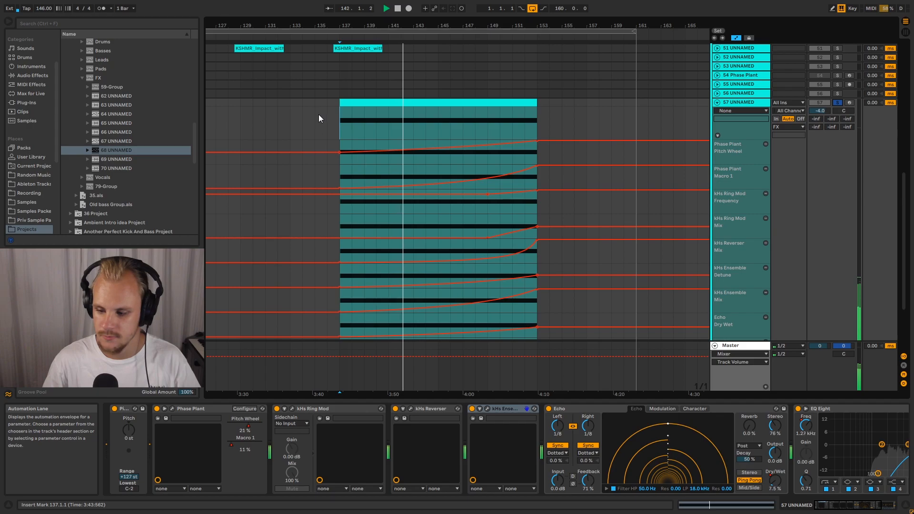
pyautogui.click(843, 508)
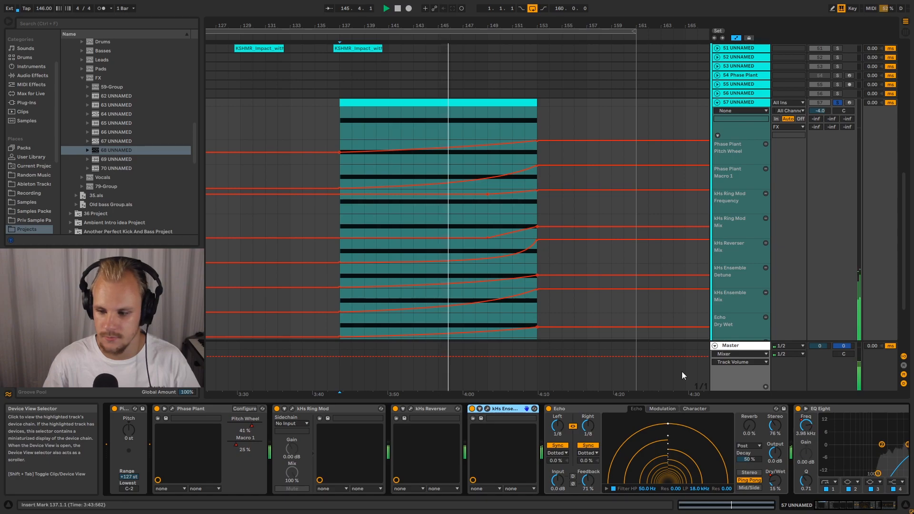
pyautogui.scroll(-2, 638, 314)
pyautogui.scroll(-4, 639, 312)
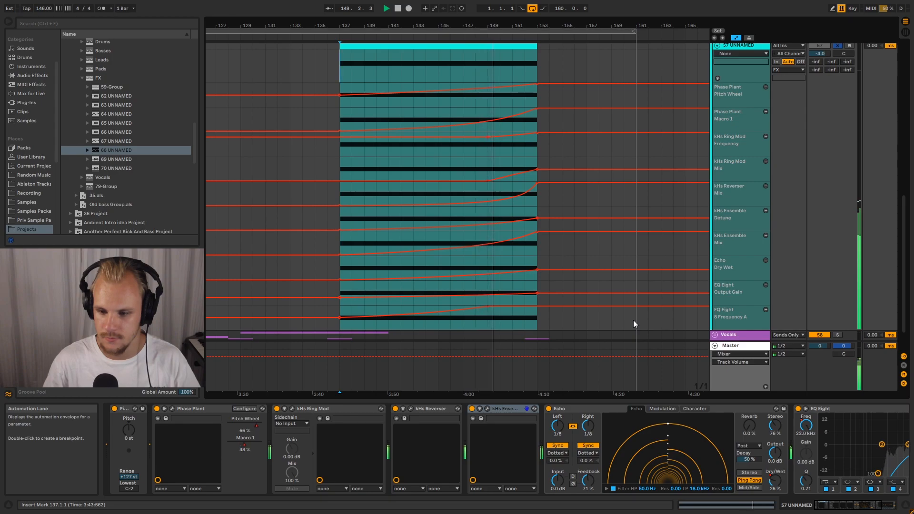
pyautogui.scroll(1, 633, 324)
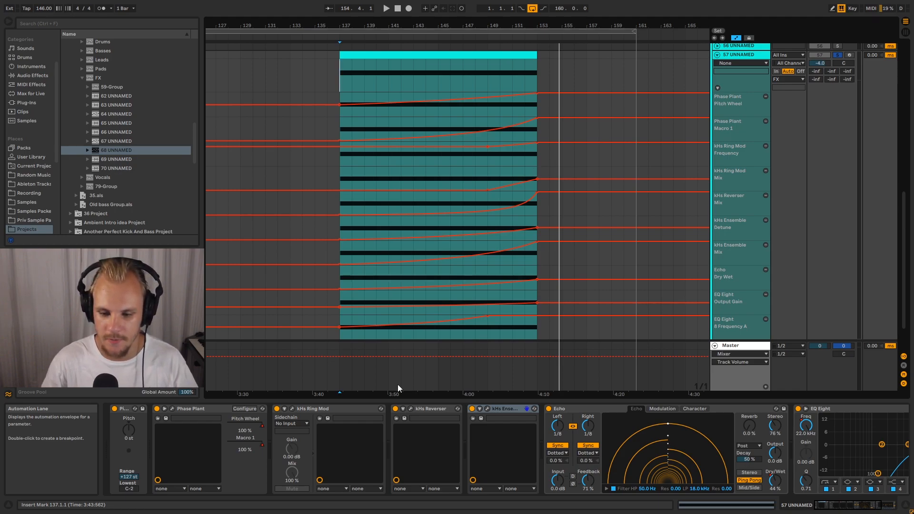
# - Review the kHs Ring Mod and kHs Reverser devices and return the insert marker to bar 137
pyautogui.click(352, 409)
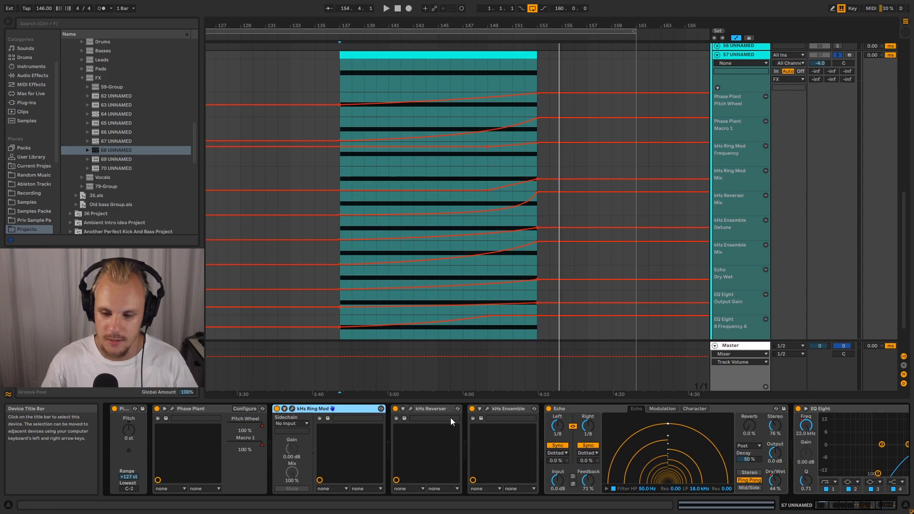
pyautogui.click(438, 409)
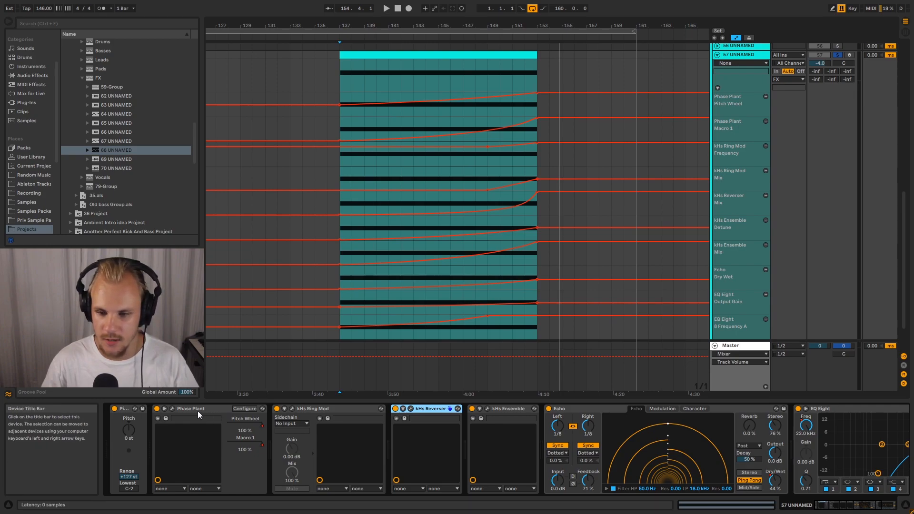
pyautogui.click(339, 71)
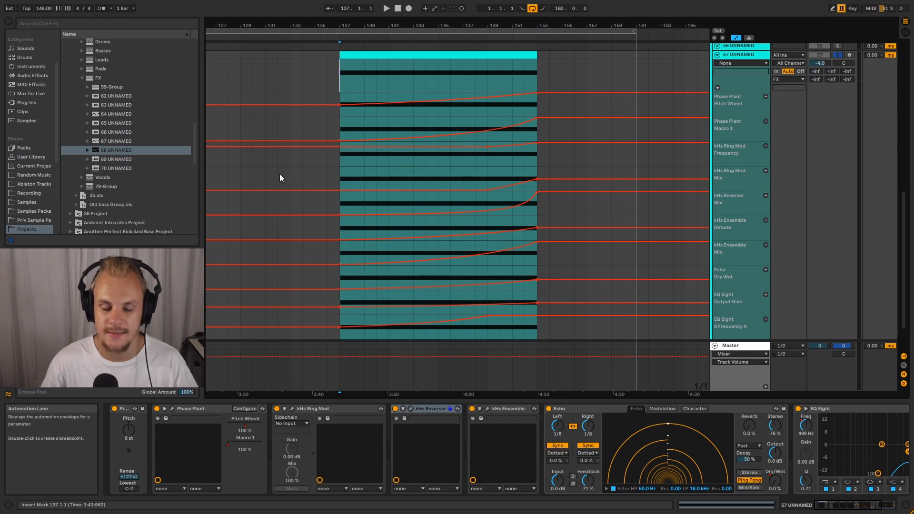
# - Inspect the Phase Plant patch's oscillator, filter and LFO in its plug-in window, and close the window
pyautogui.click(199, 408)
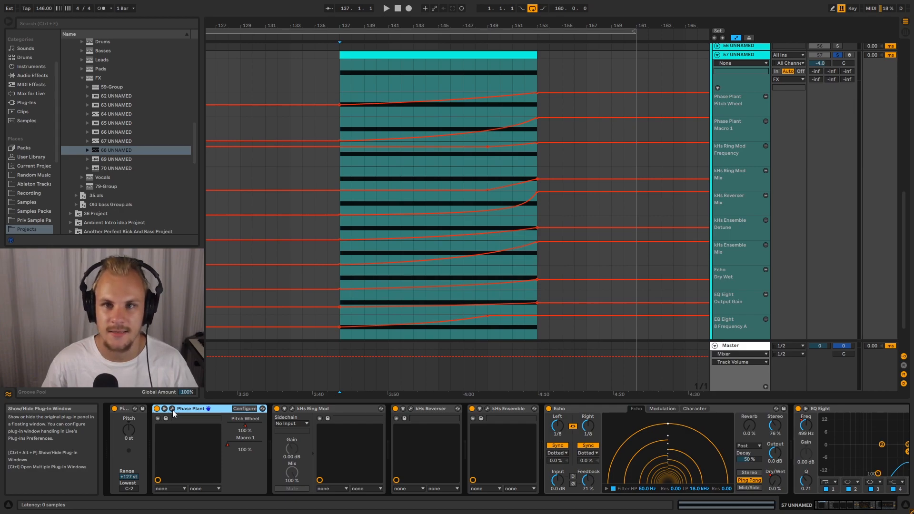
pyautogui.click(172, 409)
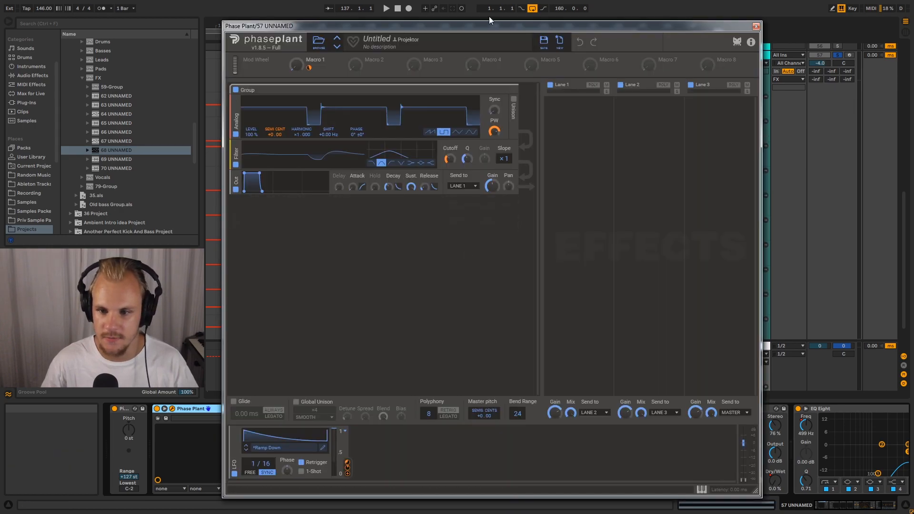
pyautogui.moveTo(395, 27); pyautogui.dragTo(398, 17)
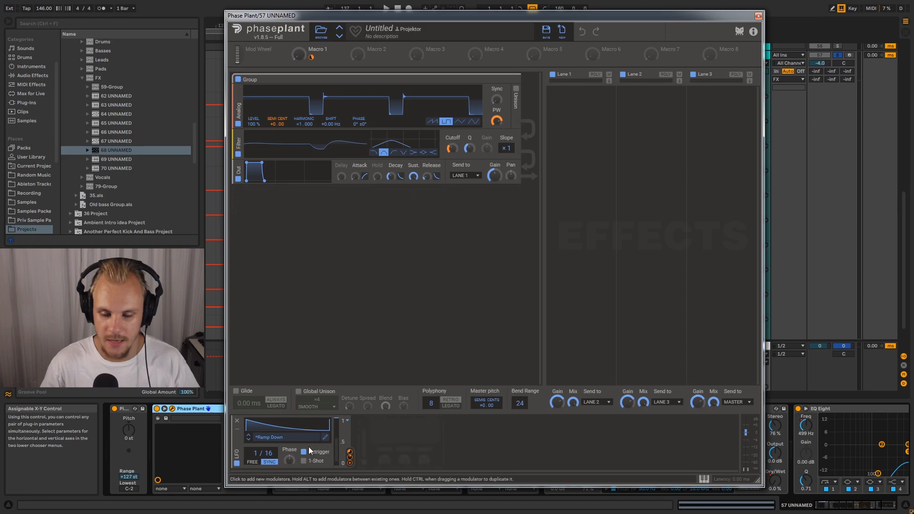
pyautogui.moveTo(362, 15)
pyautogui.mouseDown()
pyautogui.moveTo(584, 38)
pyautogui.moveTo(419, 29)
pyautogui.moveTo(372, 17)
pyautogui.mouseUp()
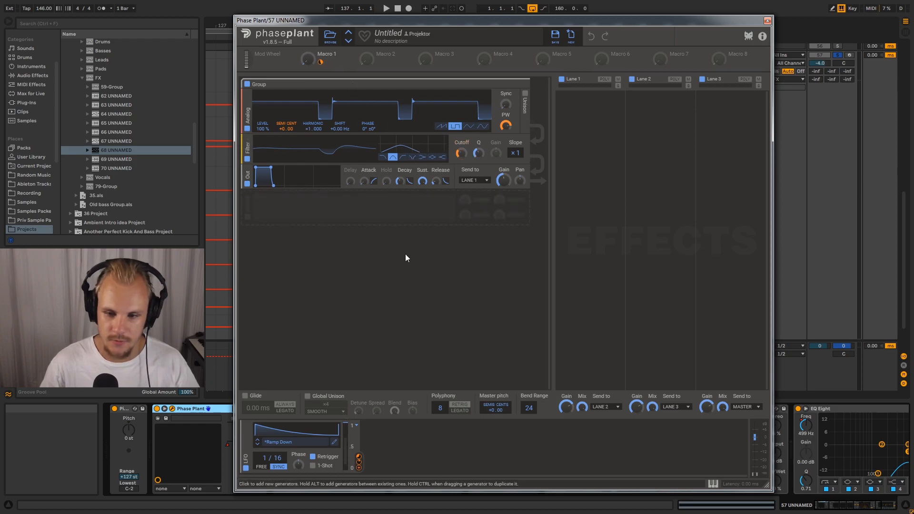
pyautogui.moveTo(753, 19); pyautogui.dragTo(763, 79)
pyautogui.click(778, 81)
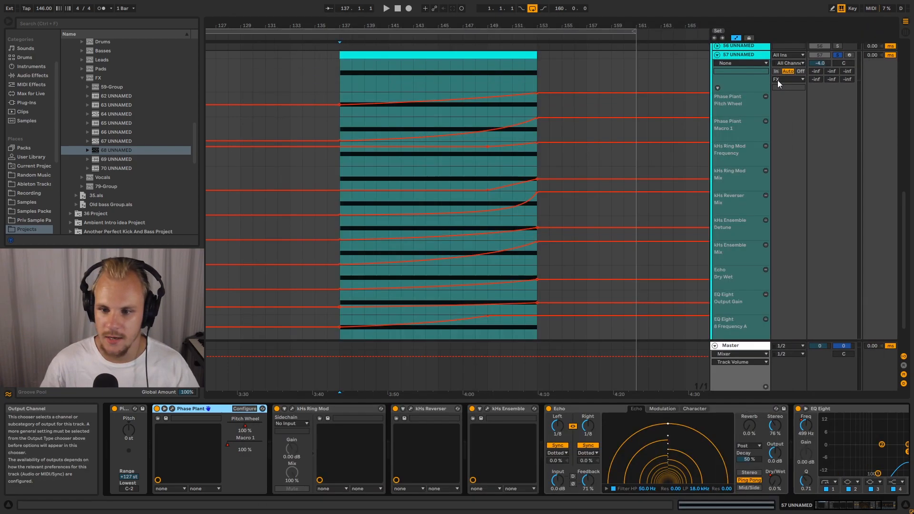
# - Play the riser from bar 137 while watching the Phase Plant plug-in window, and close the window
pyautogui.click(405, 53)
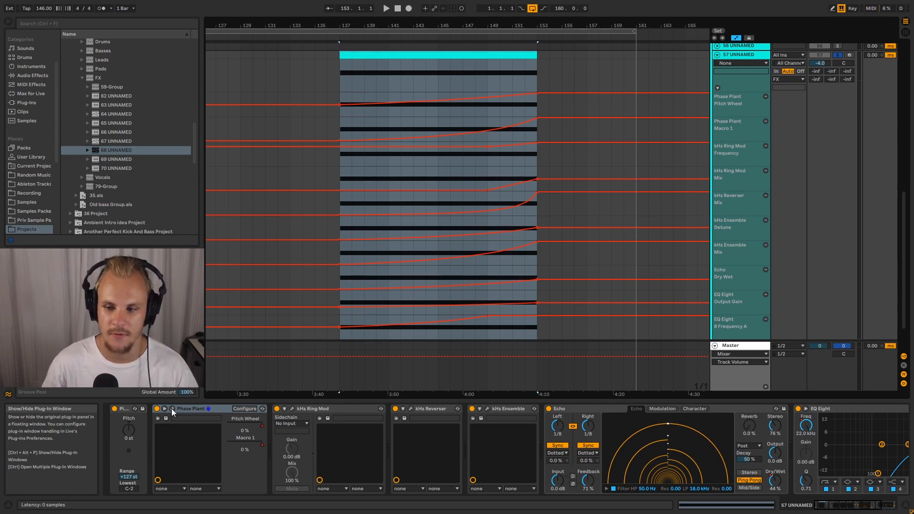
pyautogui.click(340, 67)
pyautogui.click(172, 408)
pyautogui.press('space')
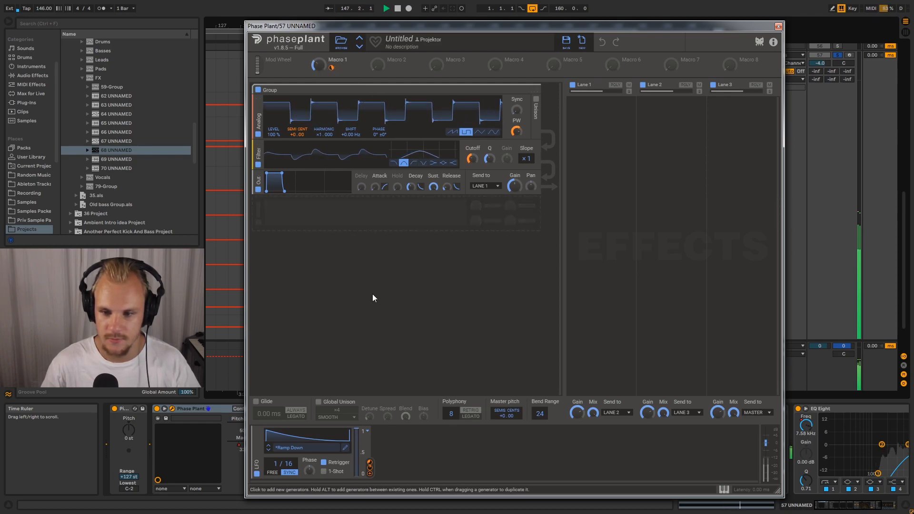
pyautogui.click(778, 26)
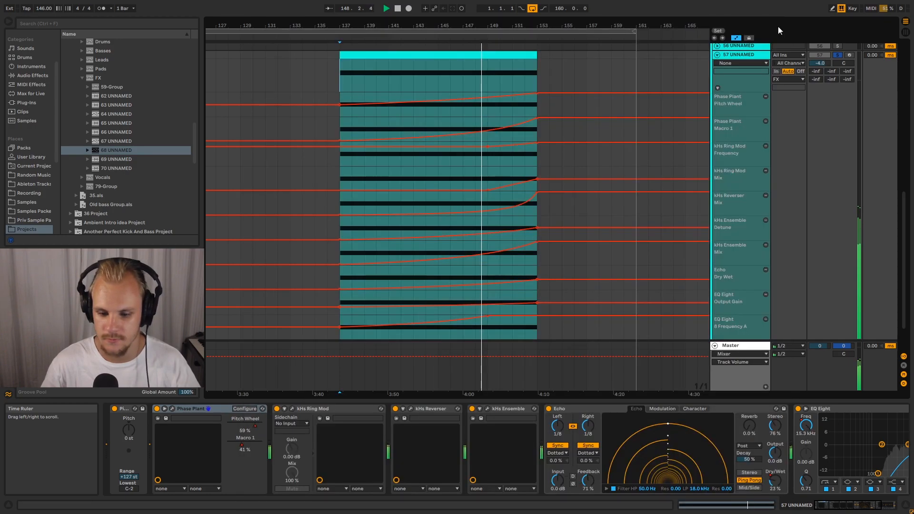
# - Go through the devices again in order, selecting Phase Plant, kHs Ring Mod, kHs Reverser and kHs Ensemble
pyautogui.click(214, 409)
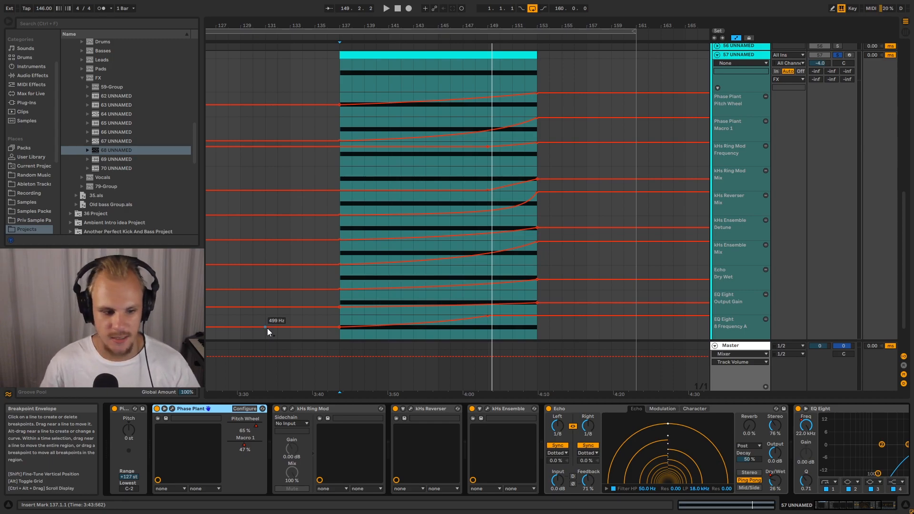
pyautogui.click(329, 409)
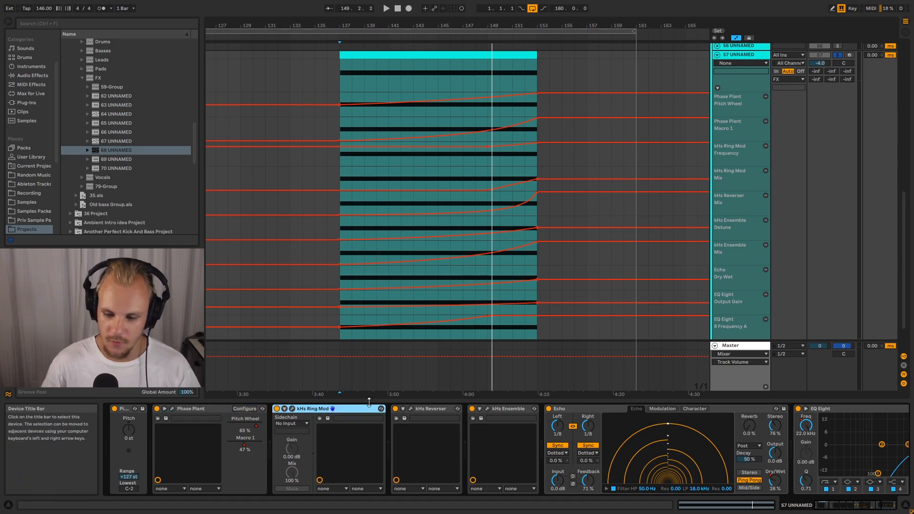
pyautogui.click(435, 409)
pyautogui.click(522, 409)
# - Check the kHs Ring Mod plug-in window while playing its Mix automation from bar 149, and close the window
pyautogui.click(324, 408)
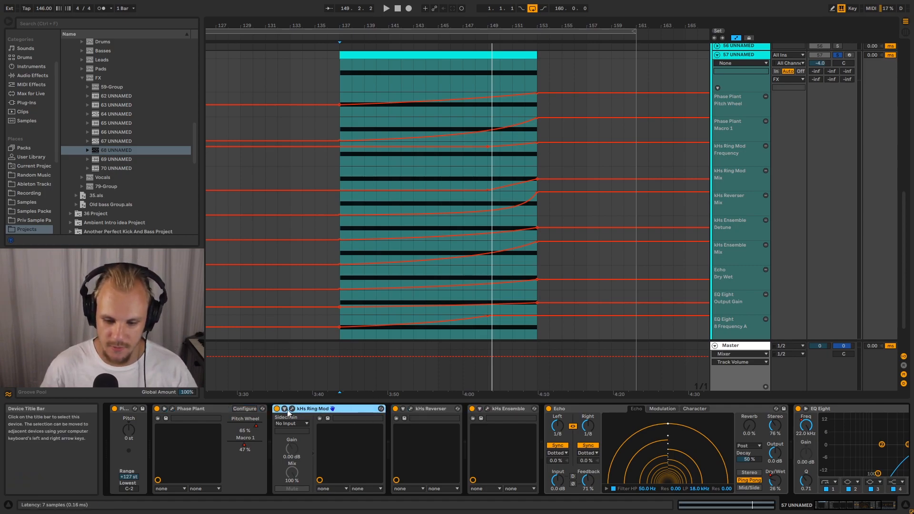
pyautogui.click(291, 408)
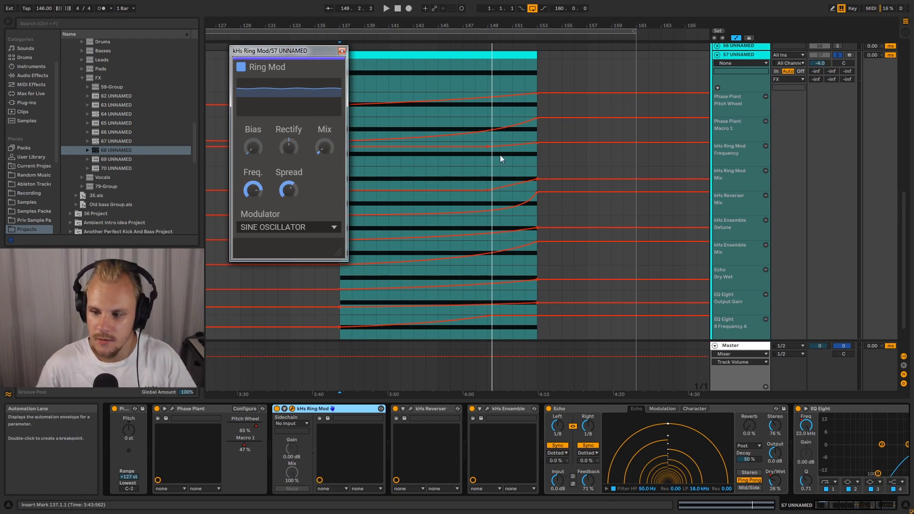
pyautogui.click(486, 173)
pyautogui.press('space')
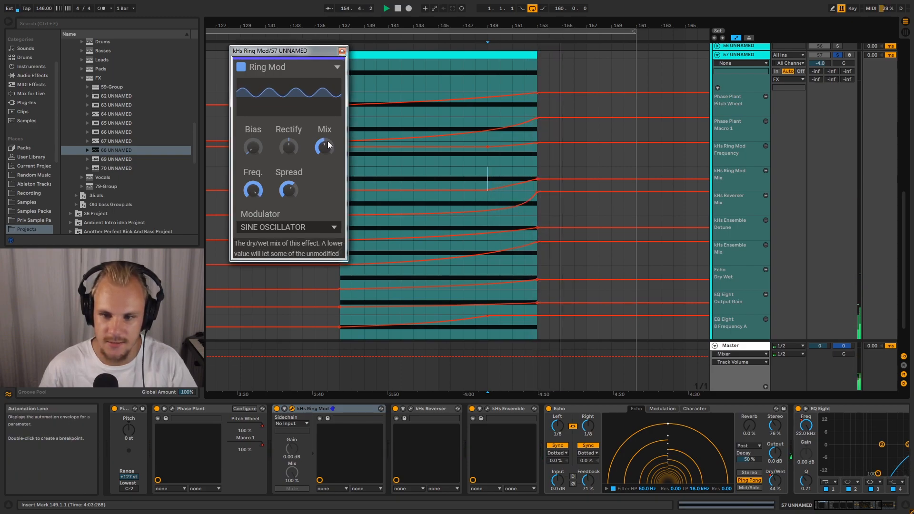
pyautogui.click(342, 51)
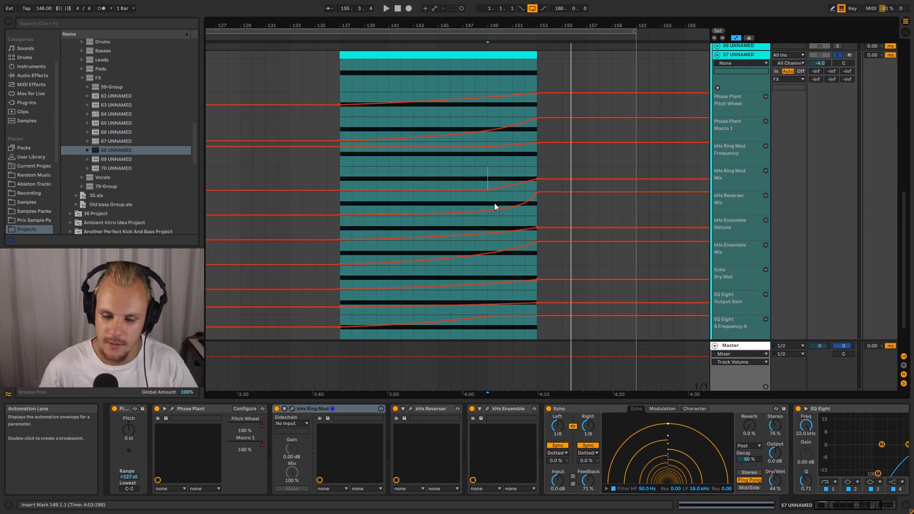
# - Open the kHs Reverser plug-in window and examine its Mix automation between bars 137 and 153
pyautogui.click(419, 408)
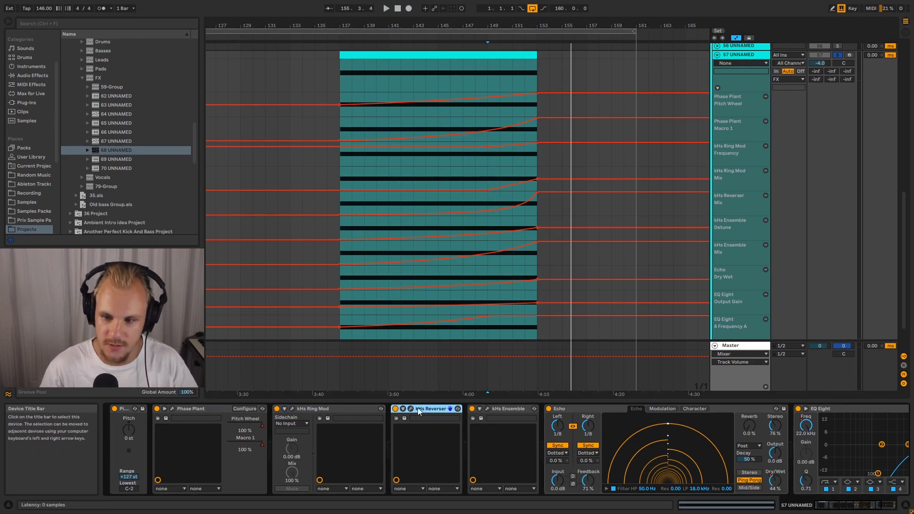
pyautogui.click(410, 408)
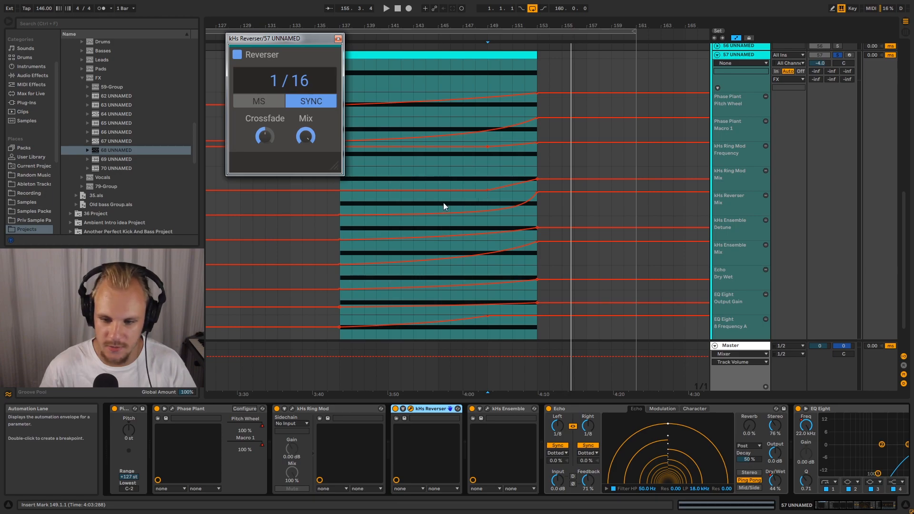
pyautogui.moveTo(341, 206); pyautogui.dragTo(514, 205)
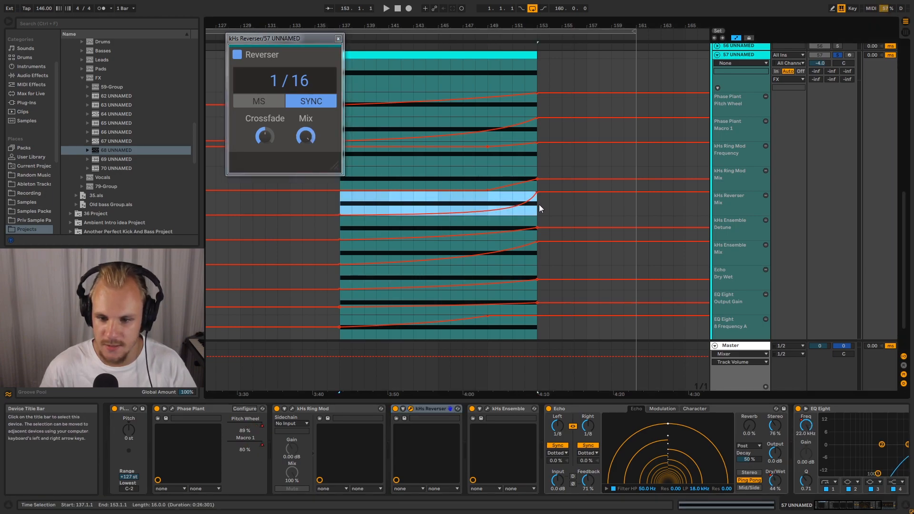
pyautogui.click(450, 204)
pyautogui.scroll(-1, 561, 206)
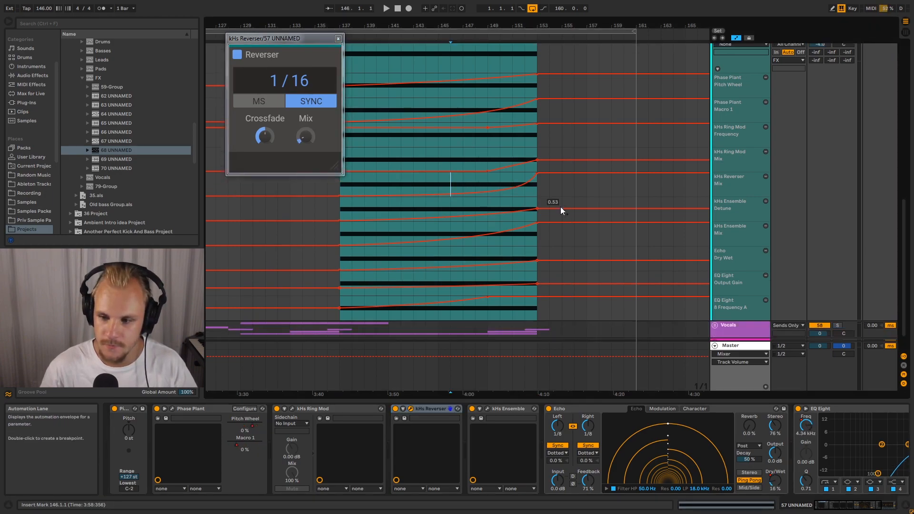
# - Open the kHs Ensemble plug-in window, move the Reverser window aside, and review the kHs devices in the chain
pyautogui.click(488, 409)
pyautogui.moveTo(293, 38); pyautogui.dragTo(227, 28)
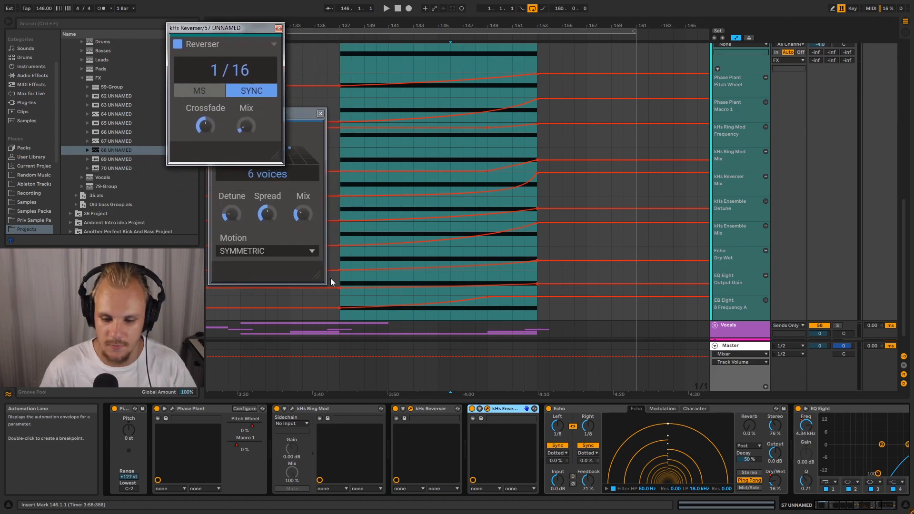
pyautogui.click(310, 409)
pyautogui.click(436, 410)
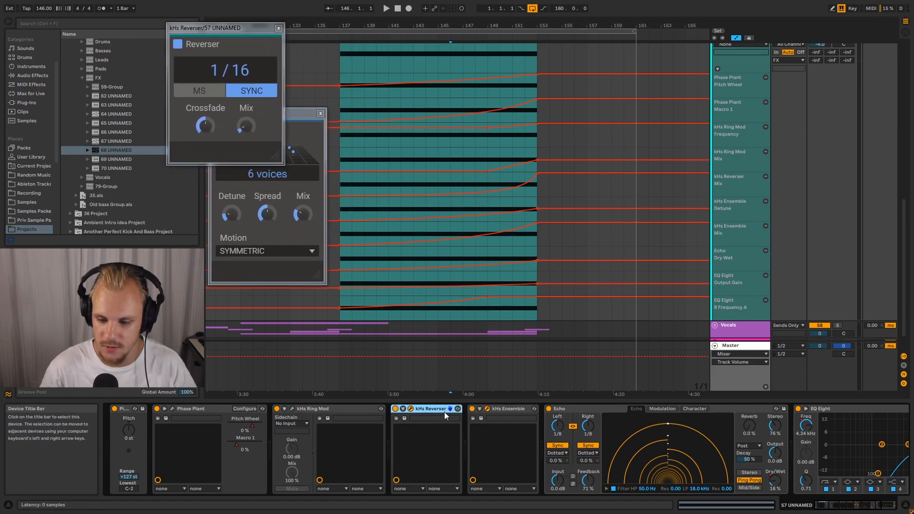
pyautogui.click(506, 410)
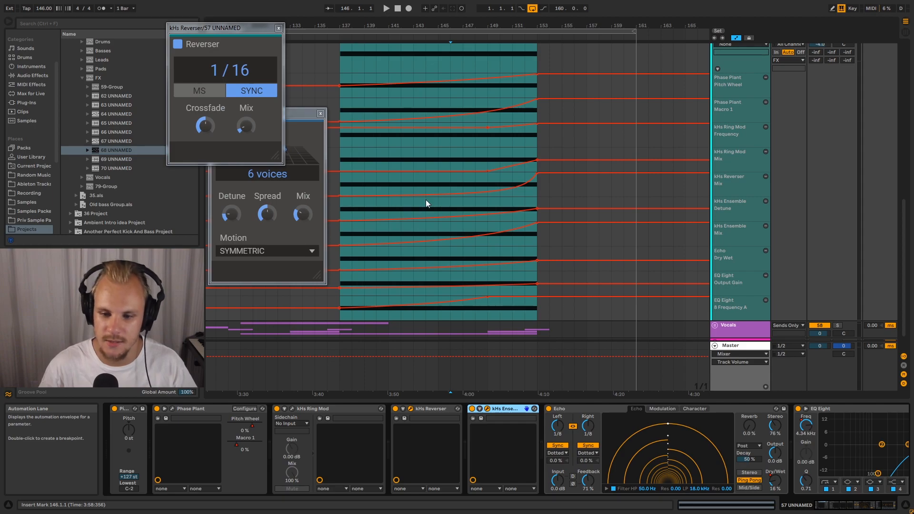
# - Examine the kHs Reverser Mix curve by selecting bars 137 to 153 and bars 137 to 150 in its automation lane
pyautogui.moveTo(361, 172); pyautogui.dragTo(532, 192)
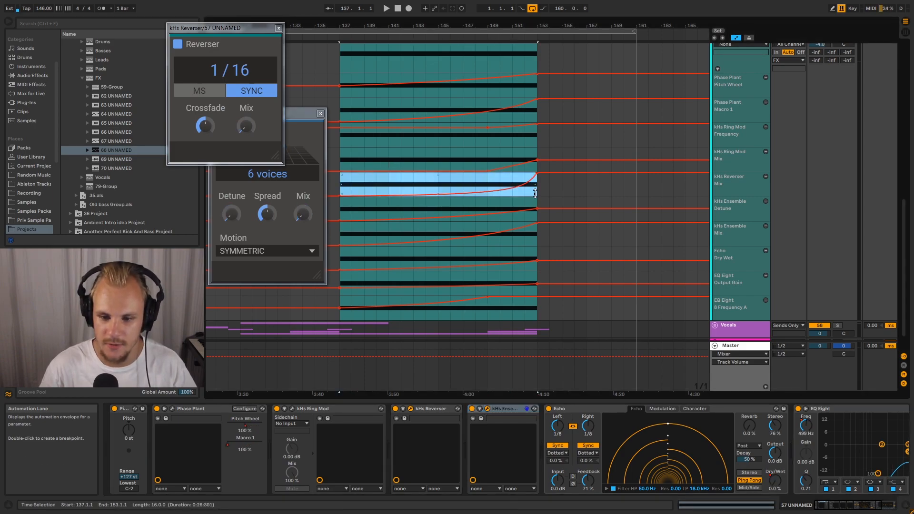
pyautogui.click(338, 185)
pyautogui.moveTo(338, 184); pyautogui.dragTo(369, 184)
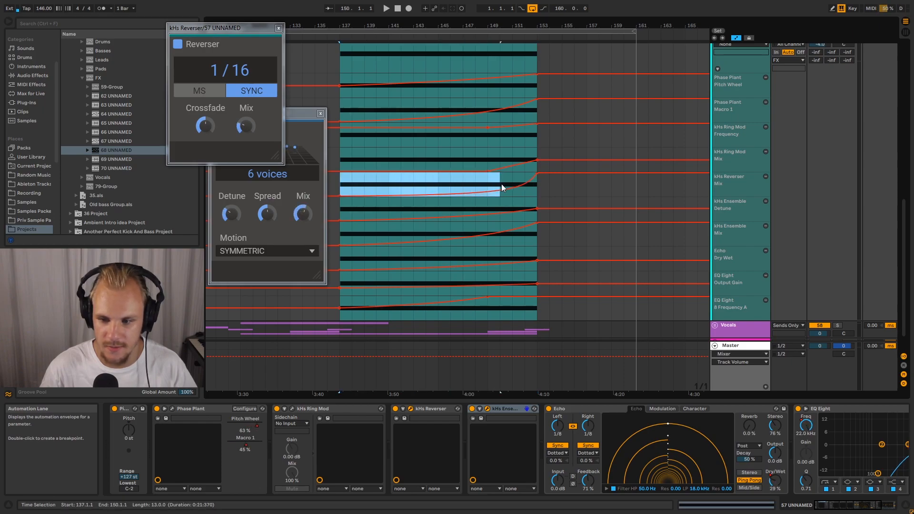
# - Extend the kHs Reverser Mix selection to bar 153, check the kHs Ensemble controls, and close both plug-in windows
pyautogui.moveTo(527, 184); pyautogui.dragTo(536, 185)
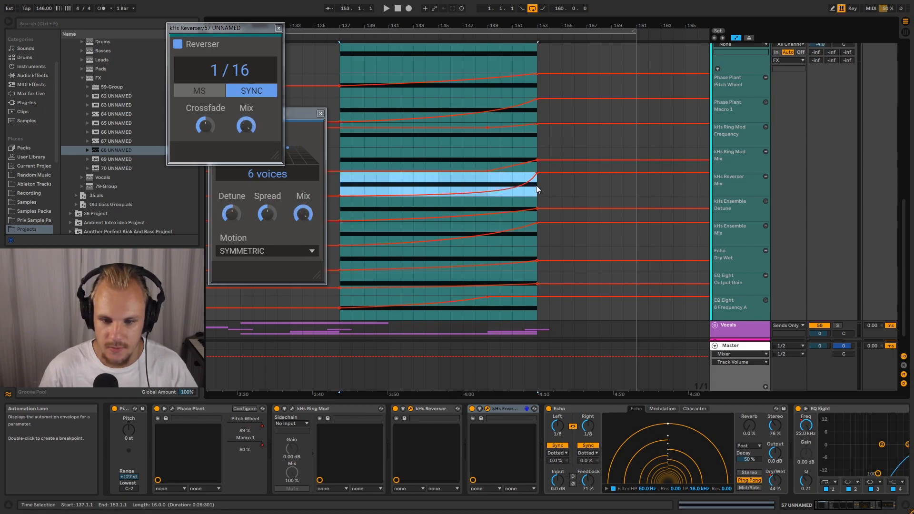
pyautogui.click(233, 209)
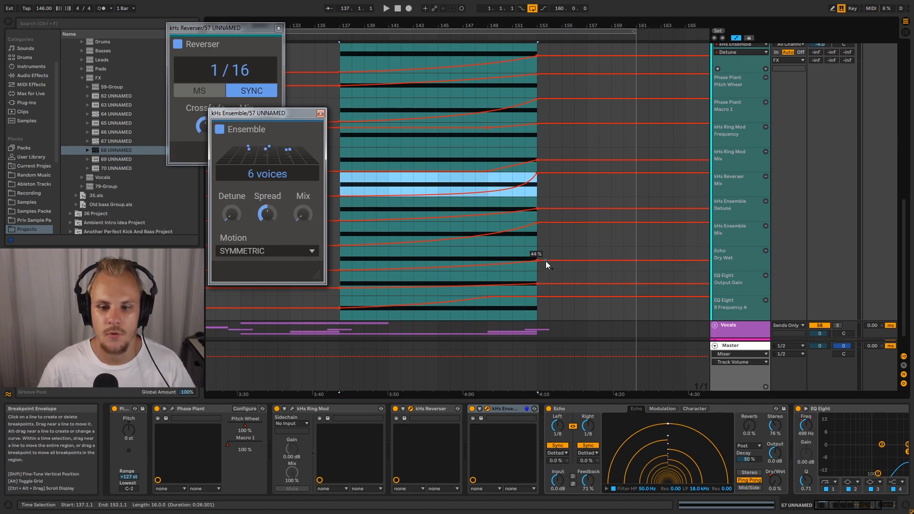
pyautogui.click(320, 113)
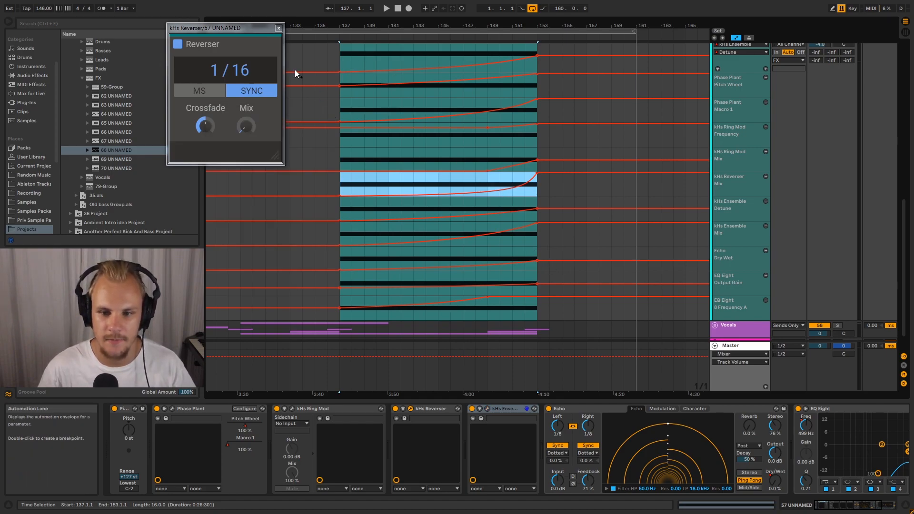
pyautogui.click(279, 28)
pyautogui.scroll(2, 497, 245)
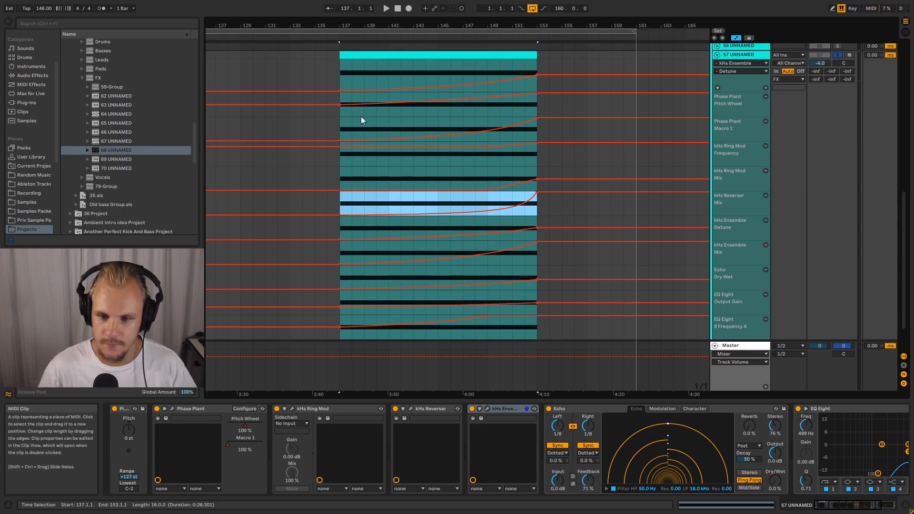
# - Place the insert mark at bar 137, check Phase Plant's Bend Range, show its virtual keyboard, and close the plug-in window
pyautogui.click(339, 116)
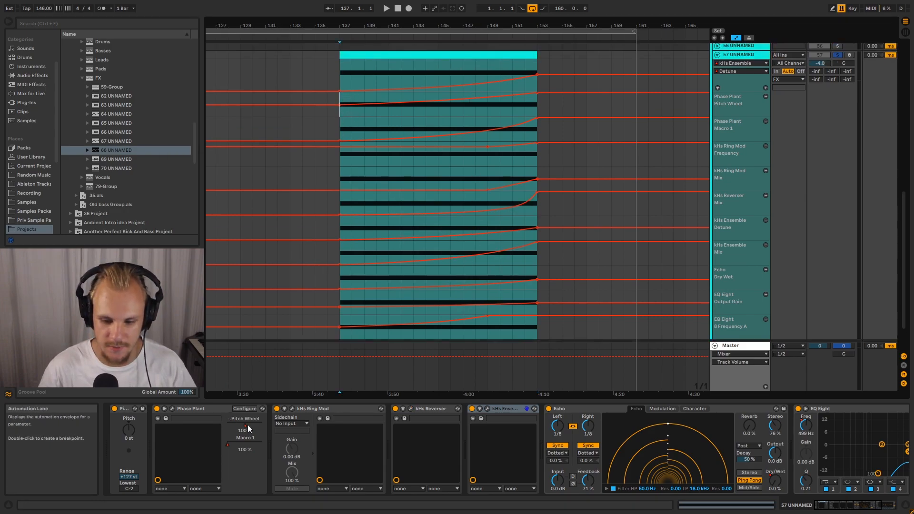
pyautogui.click(172, 409)
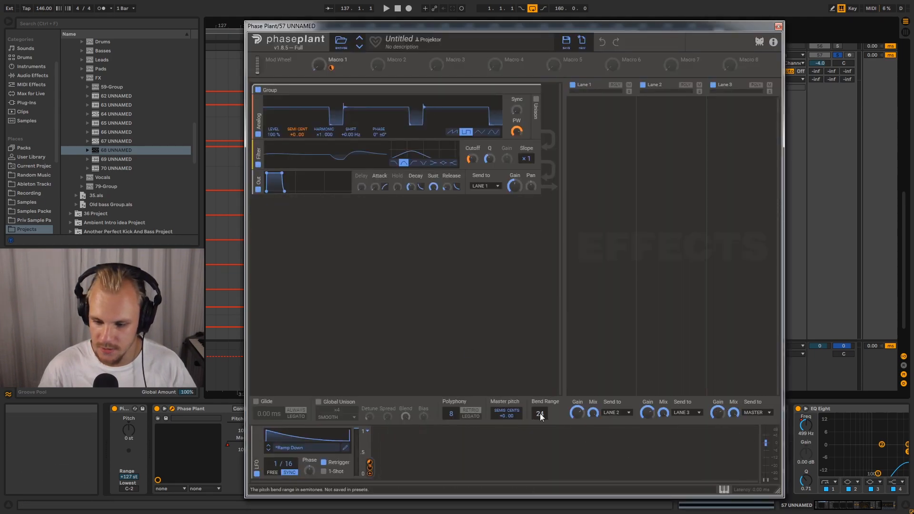
pyautogui.click(723, 489)
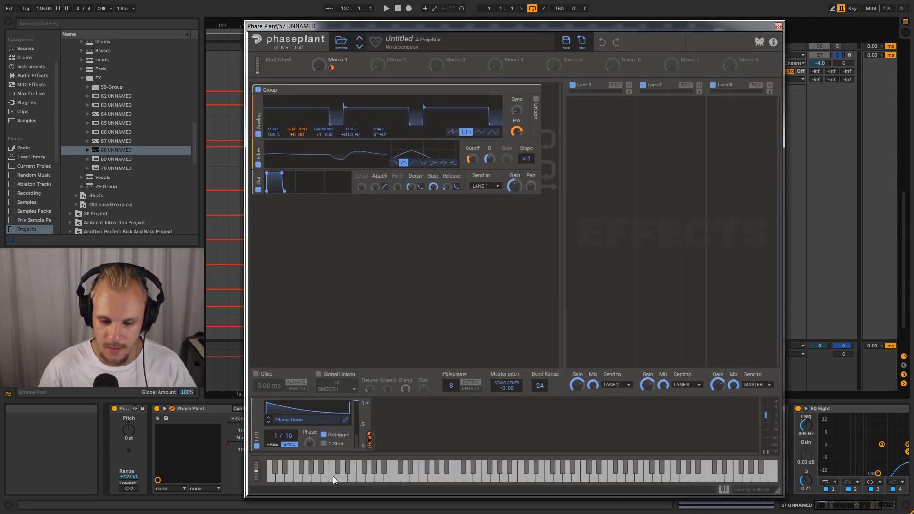
pyautogui.click(778, 26)
# - Open the riser MIDI clip's envelopes and display the Pitch Bend envelope of MIDI Ctrl
pyautogui.click(427, 60)
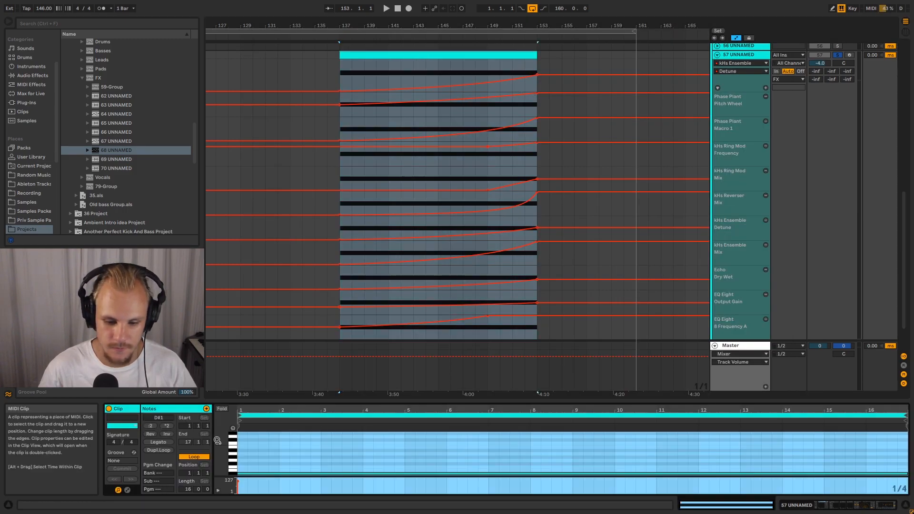
pyautogui.click(127, 490)
pyautogui.click(230, 418)
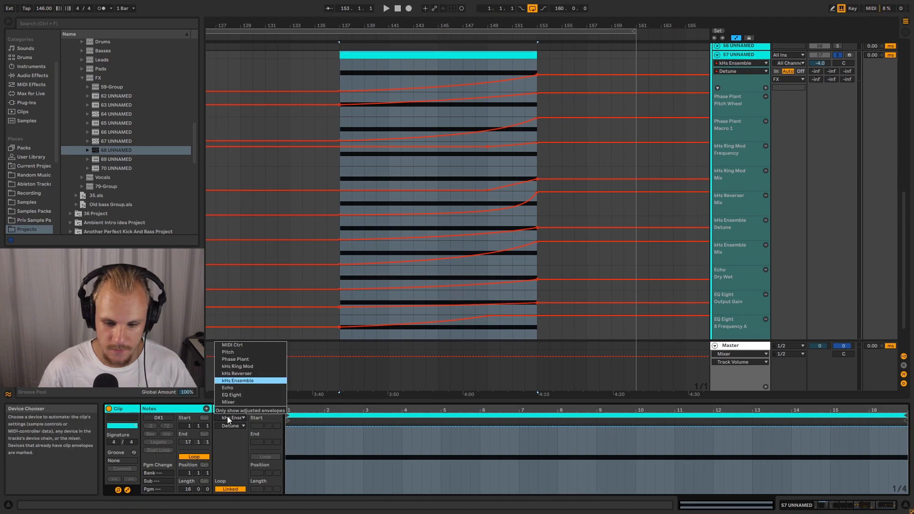
pyautogui.click(241, 345)
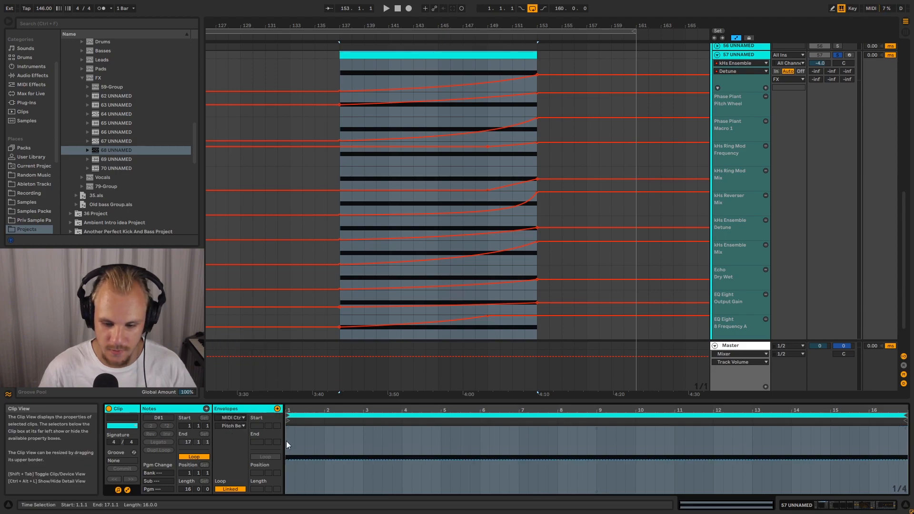
# - Try a Pitch Bend clip envelope ramping from 0 to 8191 across the clip, and remove the ramp again
pyautogui.click(298, 458)
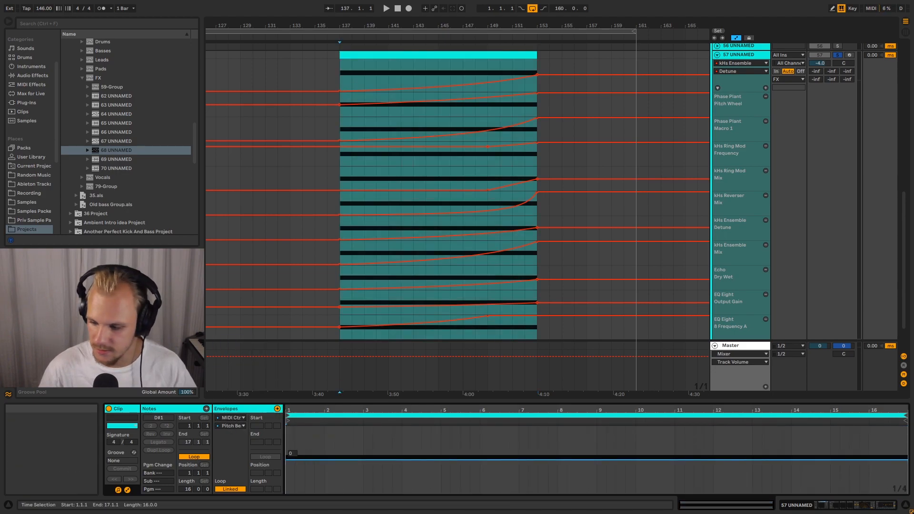
pyautogui.moveTo(907, 460); pyautogui.dragTo(907, 427)
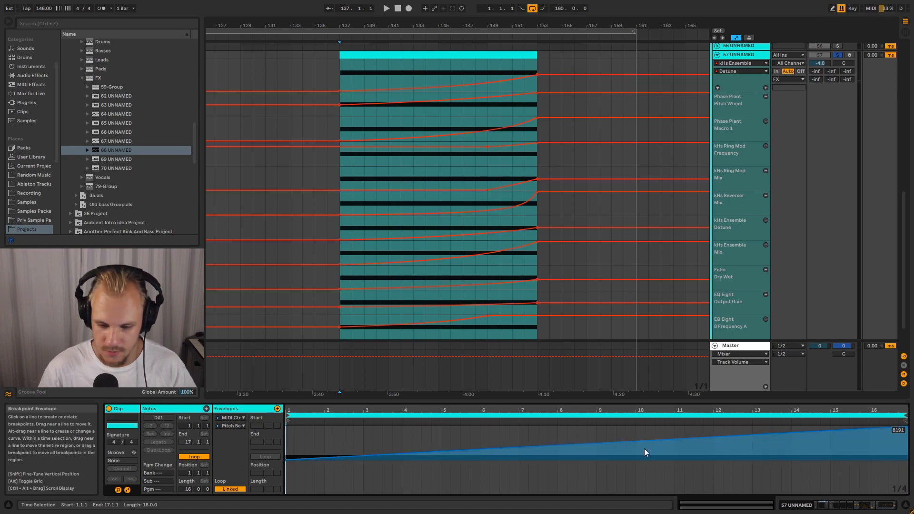
pyautogui.moveTo(287, 436); pyautogui.dragTo(639, 430)
pyautogui.click(638, 433)
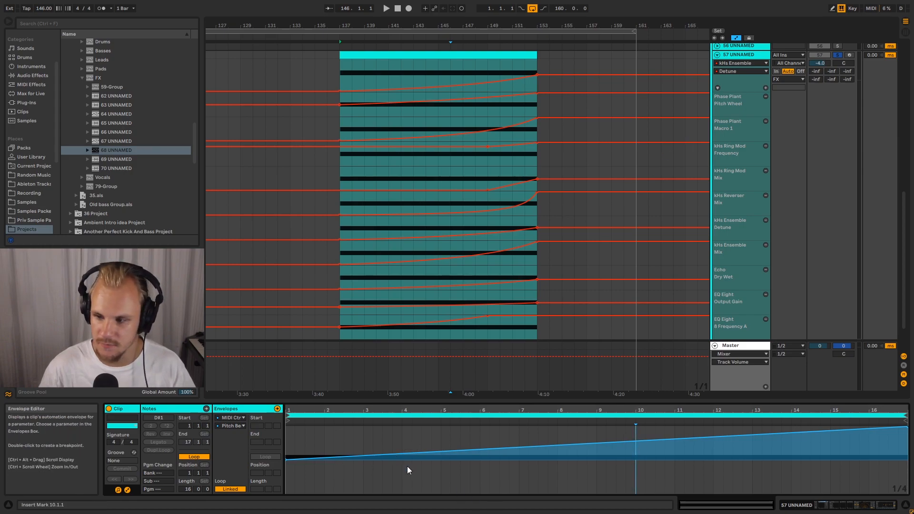
pyautogui.click(907, 430)
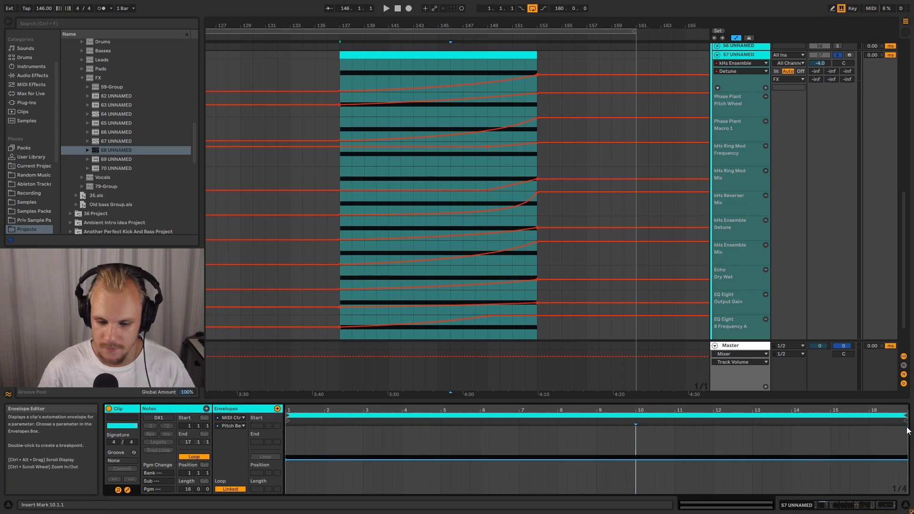
pyautogui.click(286, 458)
# - Return to the device chain, check the Pitch Wheel in Phase Plant, and select its automation between bars 137 and 153
pyautogui.click(750, 58)
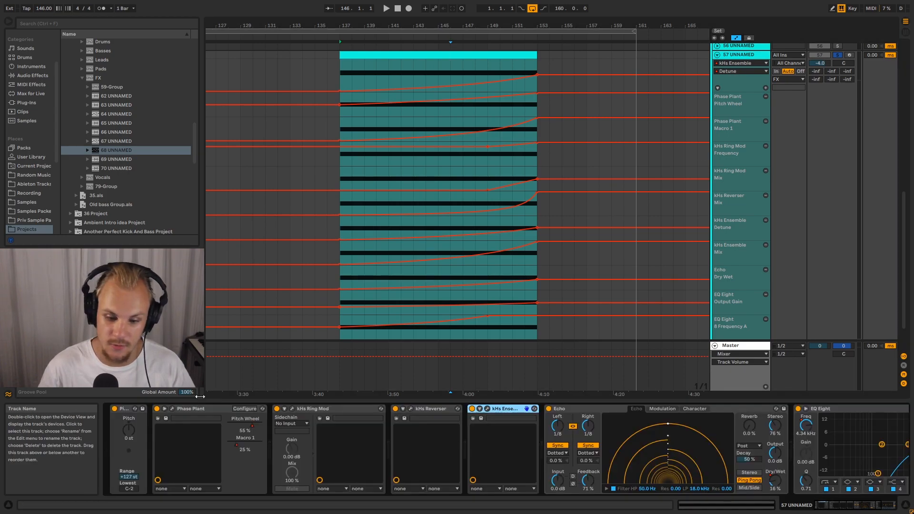
pyautogui.click(171, 409)
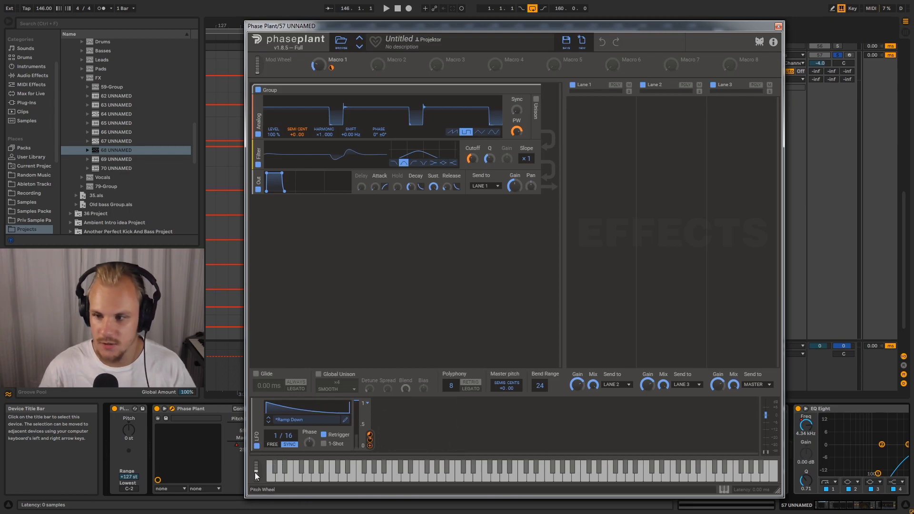
pyautogui.click(778, 25)
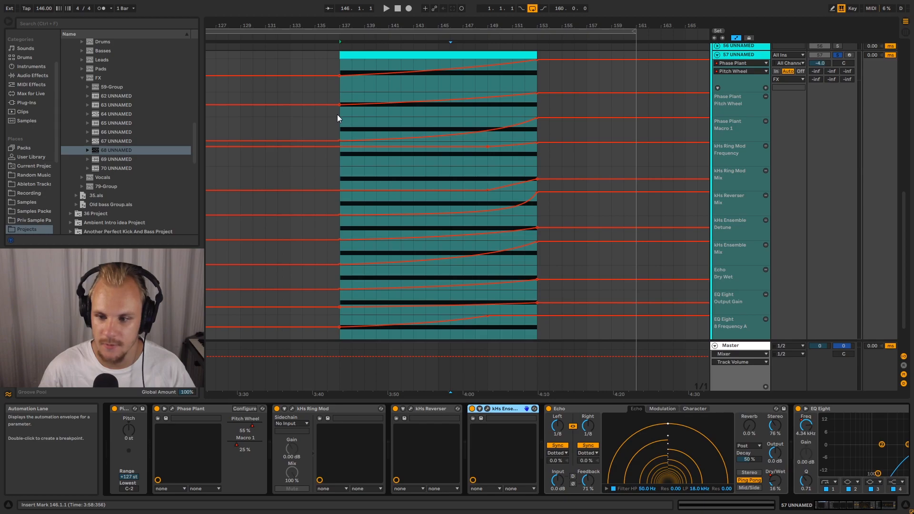
pyautogui.moveTo(337, 114); pyautogui.dragTo(527, 107)
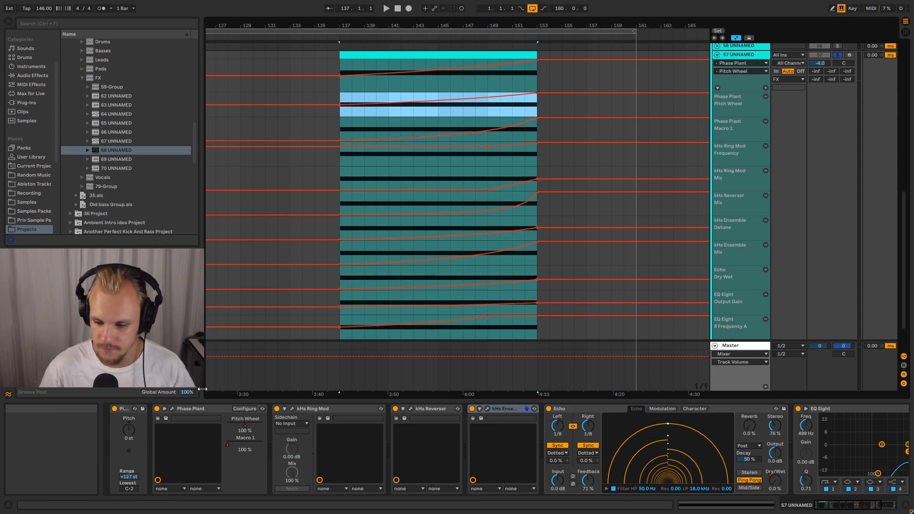
# - Examine Echo's Stereo Width and Dry/Wet settings, and select the Dry/Wet automation between bars 137 and 153
pyautogui.click(504, 408)
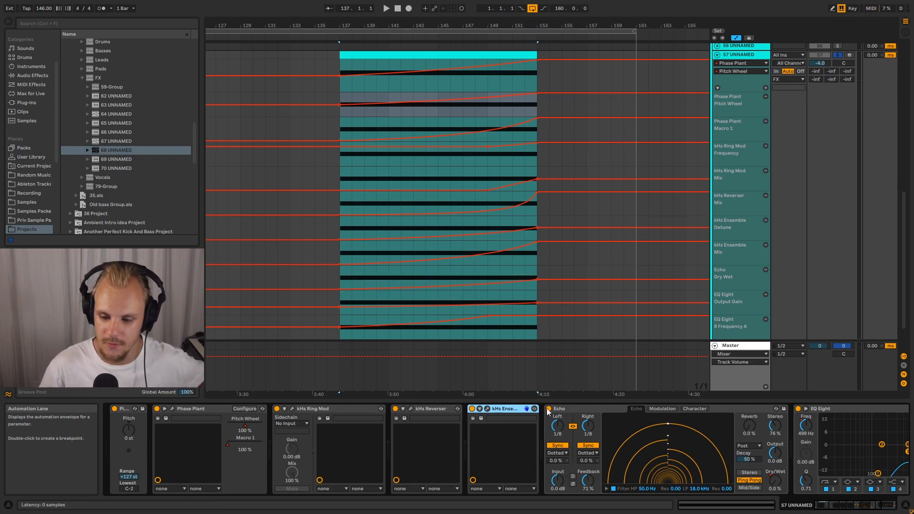
pyautogui.click(566, 408)
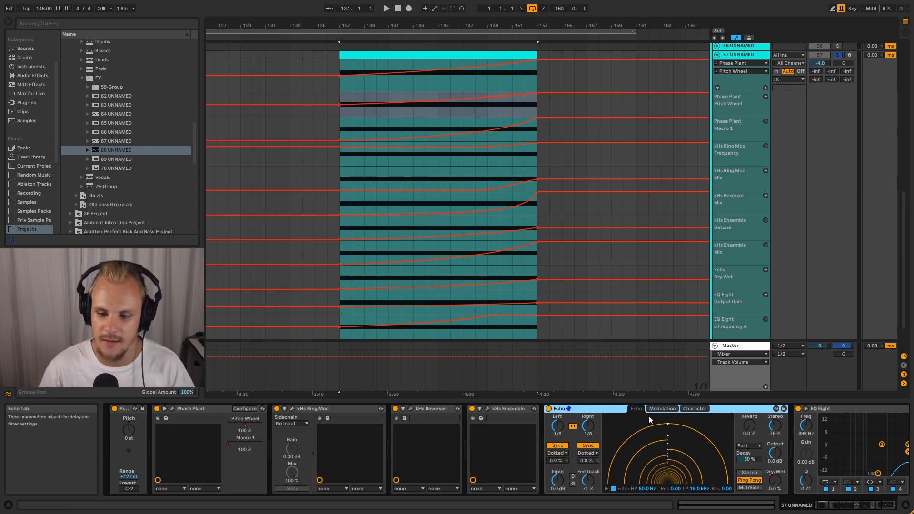
pyautogui.click(775, 484)
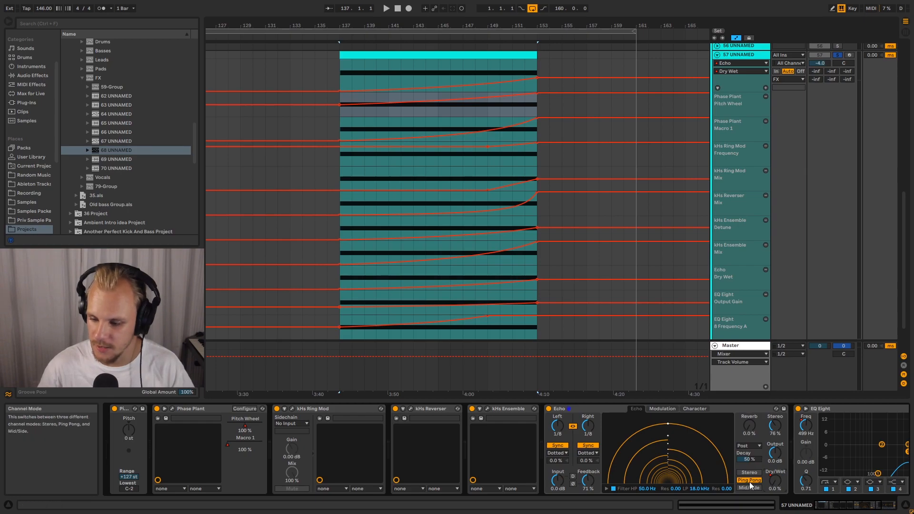
pyautogui.click(775, 426)
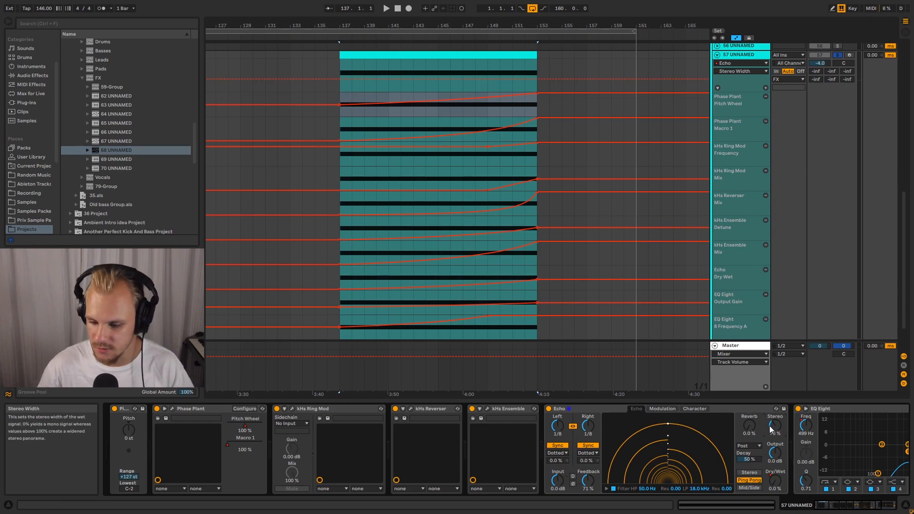
pyautogui.click(775, 481)
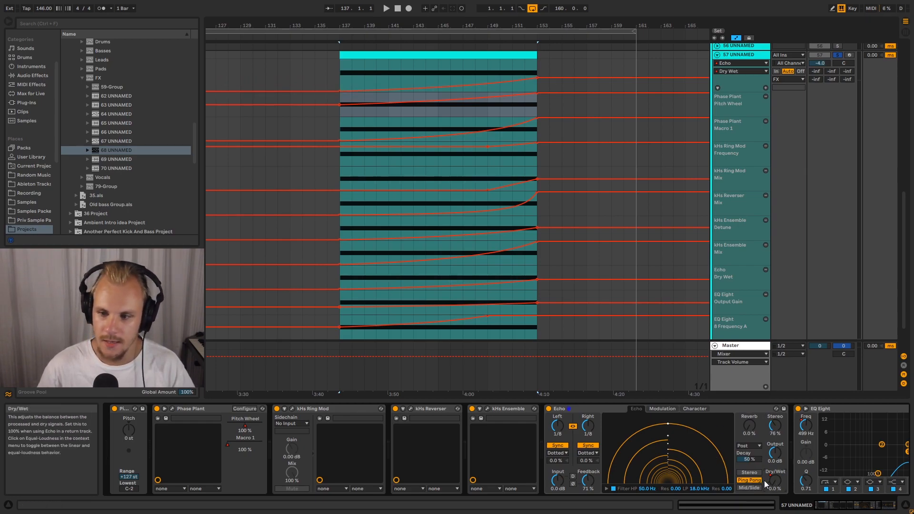
pyautogui.moveTo(341, 71); pyautogui.dragTo(533, 70)
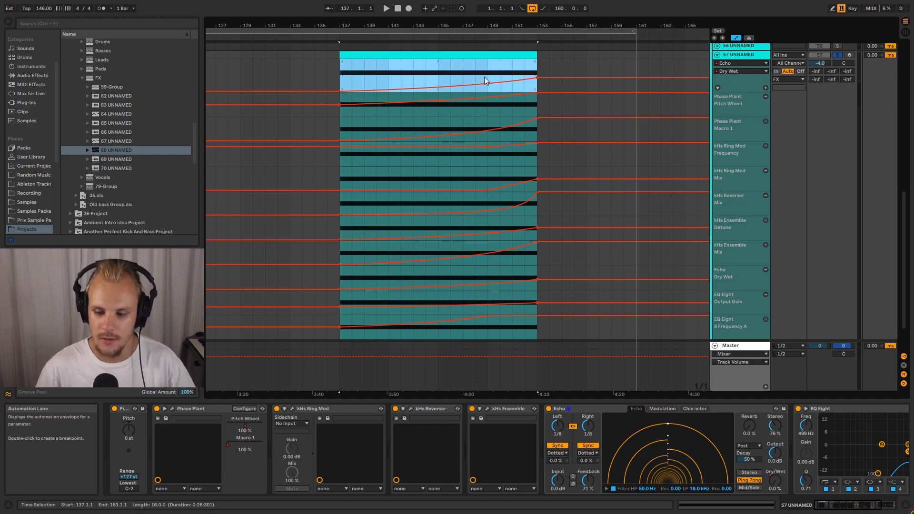
# - Check the kHs Ensemble window, bypass kHs Ensemble and Echo to hear the riser from bar 149, and re-enable both
pyautogui.click(488, 408)
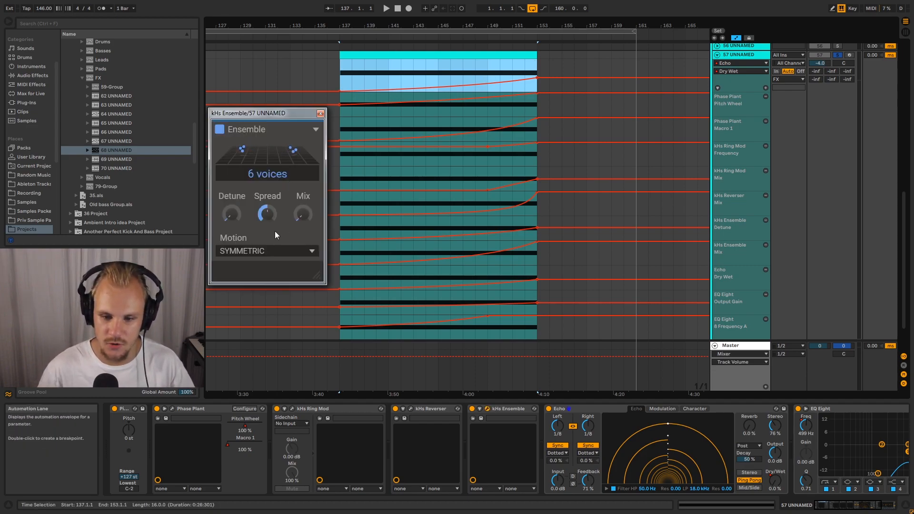
pyautogui.click(321, 114)
pyautogui.click(472, 408)
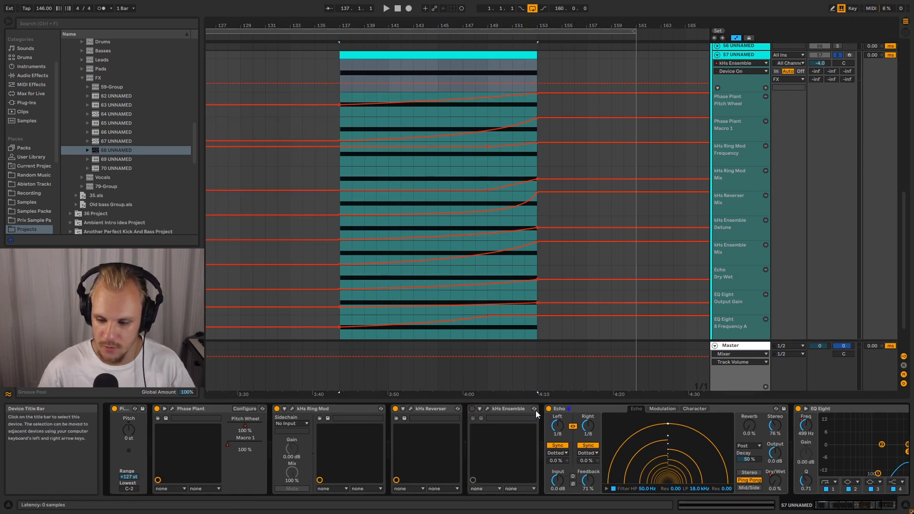
pyautogui.click(548, 409)
pyautogui.click(487, 69)
pyautogui.press('space')
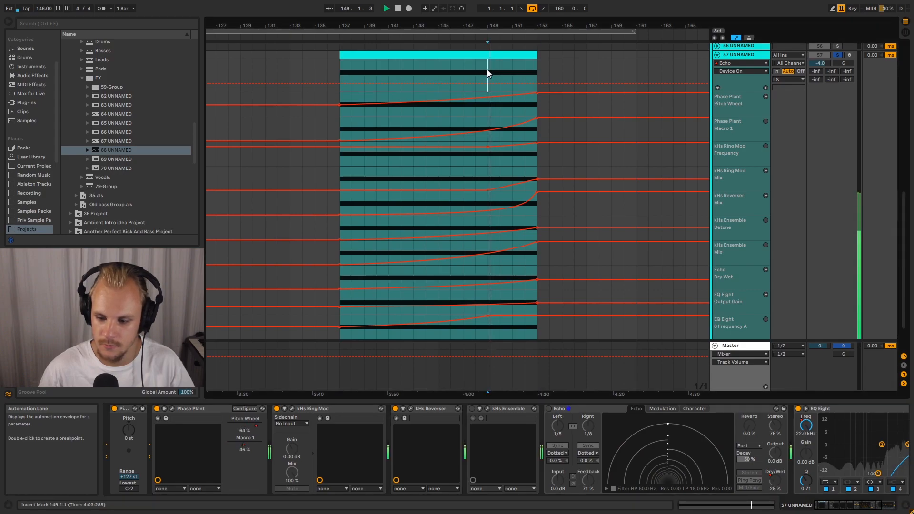
pyautogui.click(471, 409)
pyautogui.click(548, 408)
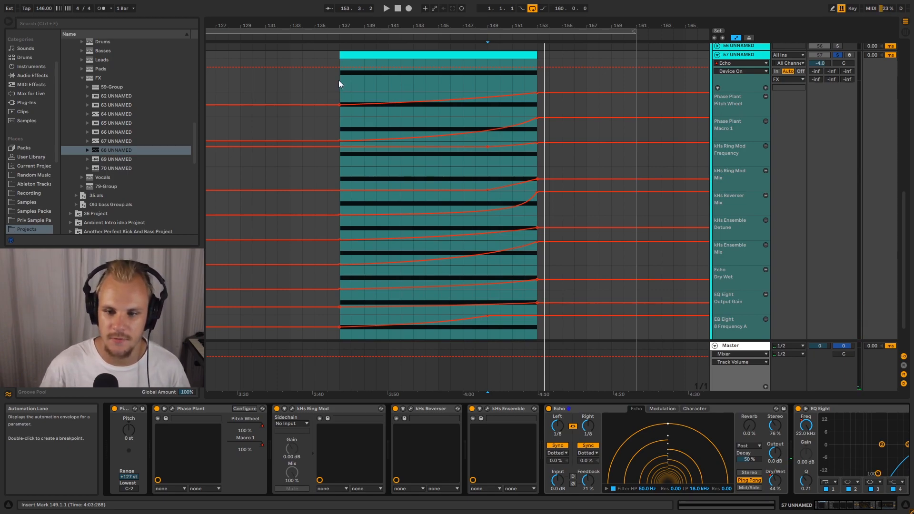
# - Select bars 137 to 153 in the main automation lane, and examine EQ Eight's 8 Frequency A and Output Gain curves
pyautogui.moveTo(337, 85); pyautogui.dragTo(542, 79)
pyautogui.click(353, 88)
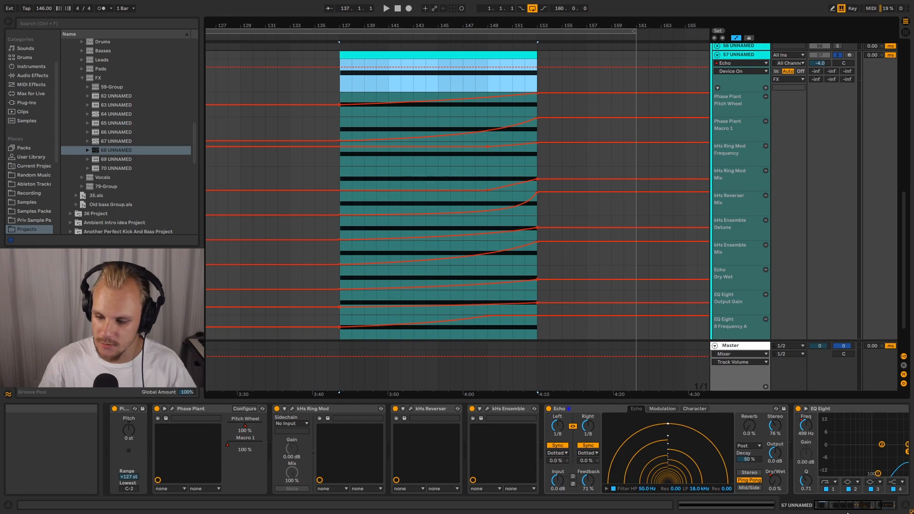
pyautogui.click(872, 508)
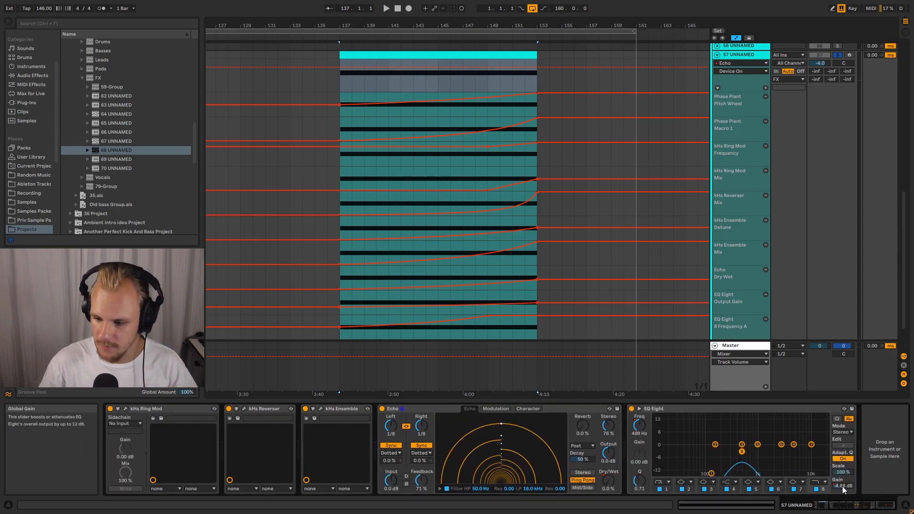
pyautogui.click(824, 495)
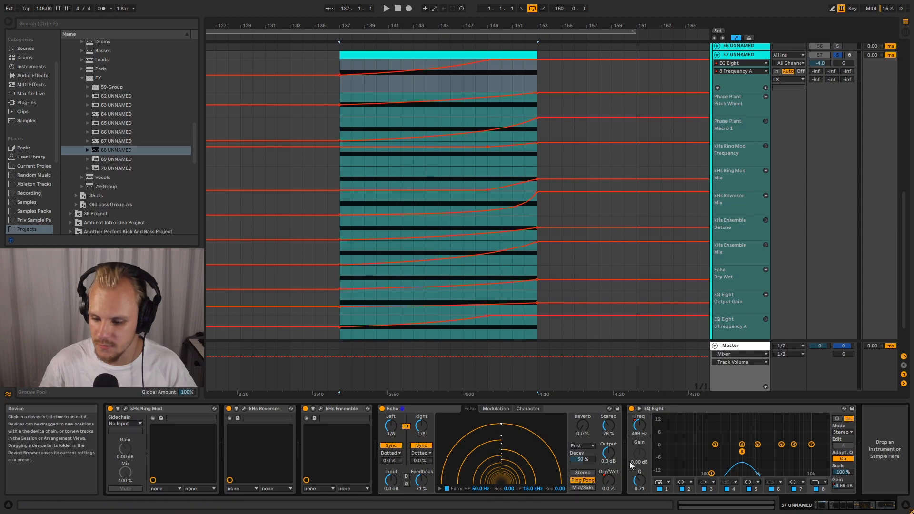
pyautogui.click(841, 486)
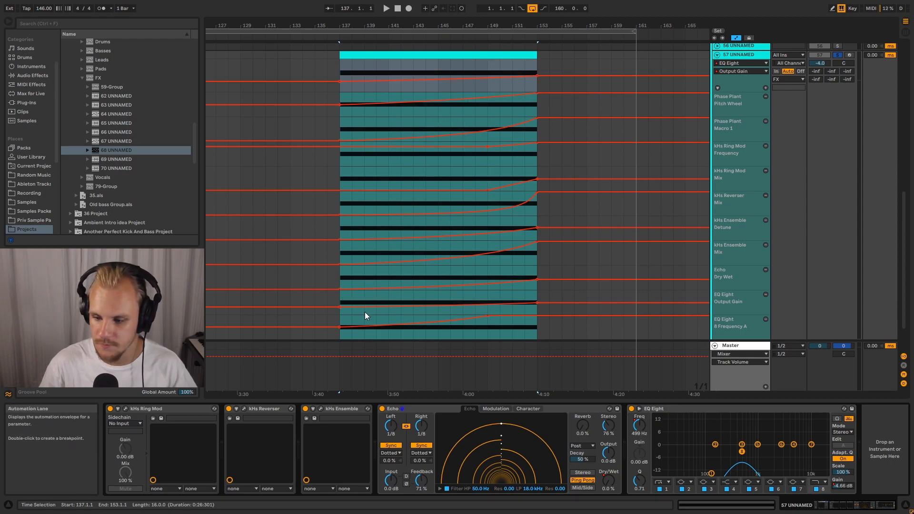
pyautogui.click(683, 408)
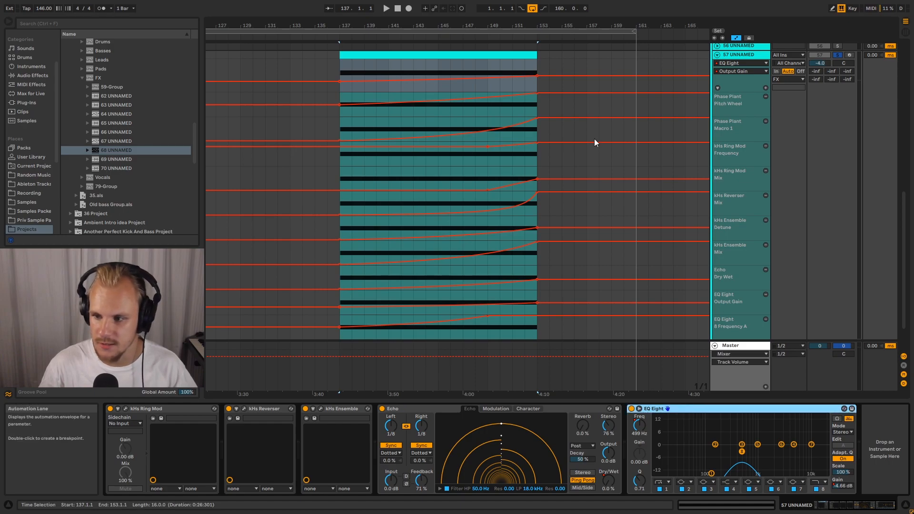
# - Place the insert mark at bar 137 and review kHs Ensemble, kHs Reverser and kHs Ring Mod in the device chain
pyautogui.click(339, 67)
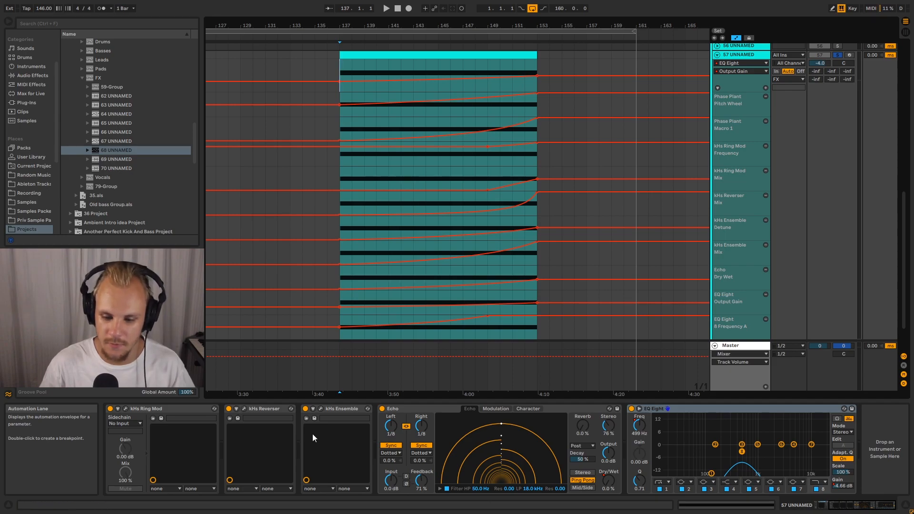
pyautogui.click(352, 409)
pyautogui.click(272, 407)
pyautogui.click(183, 407)
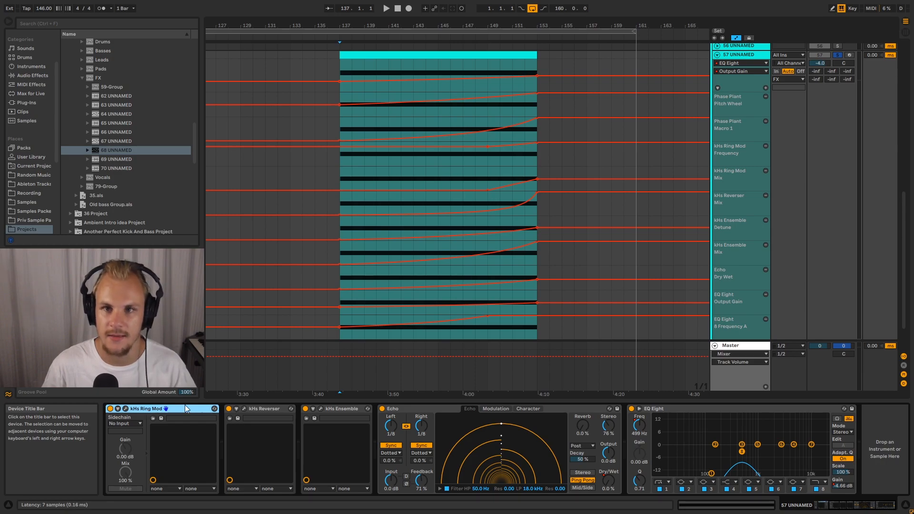
# - Select bars 137 to 153 in the main automation lane, and collapse kHs Ring Mod, kHs Reverser, kHs Ensemble and Echo in the device chain
pyautogui.moveTo(342, 67); pyautogui.dragTo(534, 69)
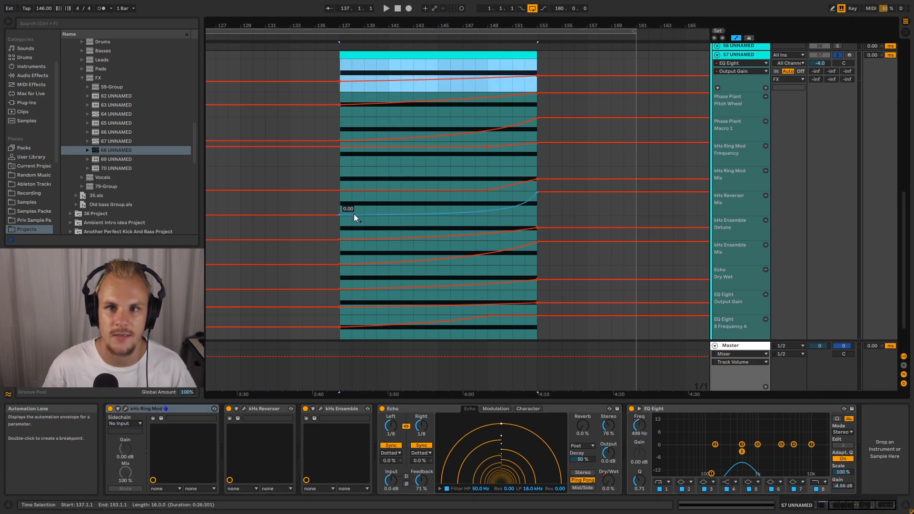
pyautogui.click(177, 408)
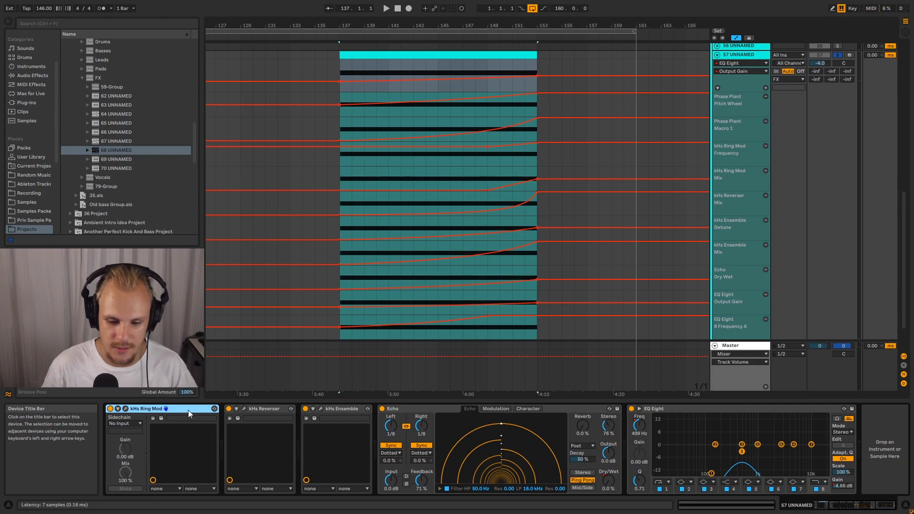
pyautogui.doubleClick(187, 410)
pyautogui.doubleClick(187, 408)
pyautogui.doubleClick(178, 408)
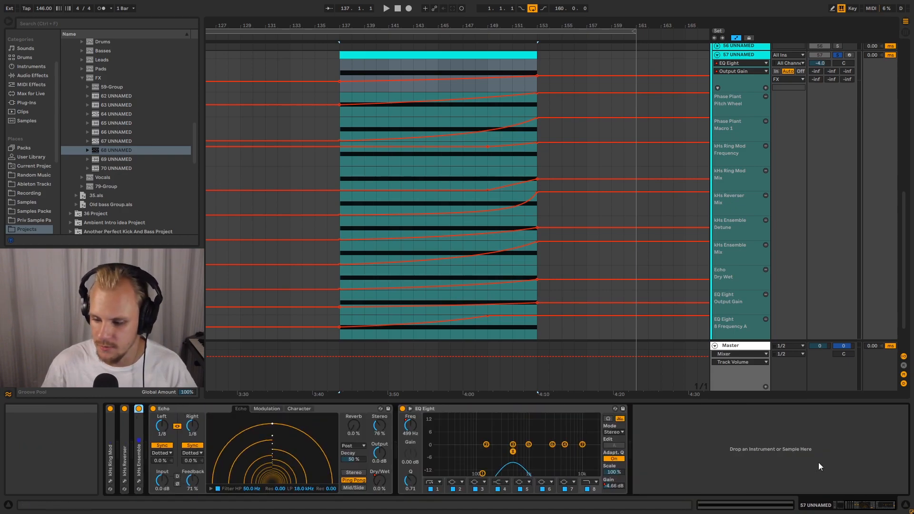
pyautogui.click(864, 509)
pyautogui.doubleClick(336, 407)
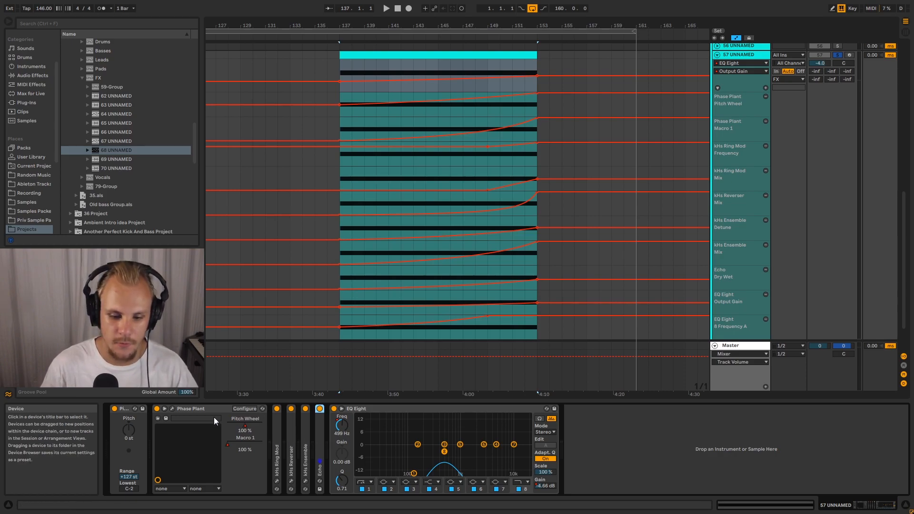
# - Open the Phase Plant plugin window to examine its oscillator, filter, envelope and LFO setup, and close it
pyautogui.click(186, 409)
pyautogui.click(173, 409)
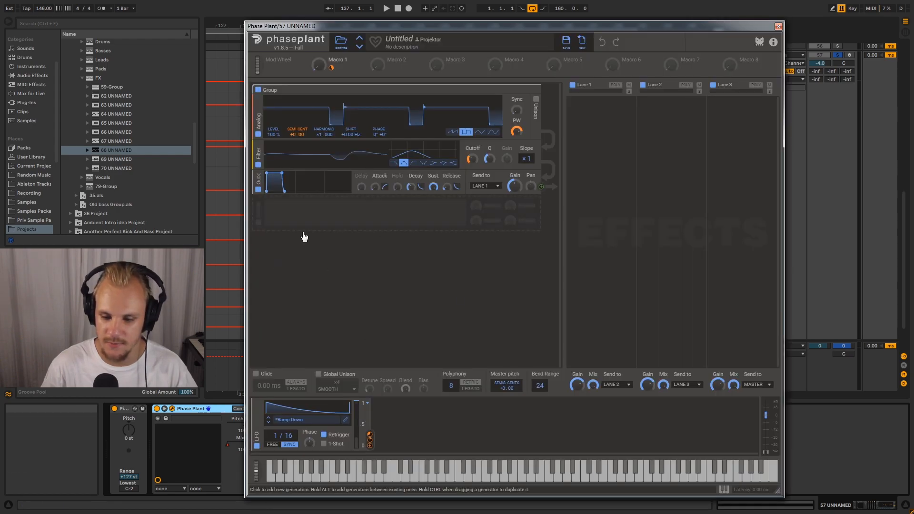
pyautogui.click(778, 26)
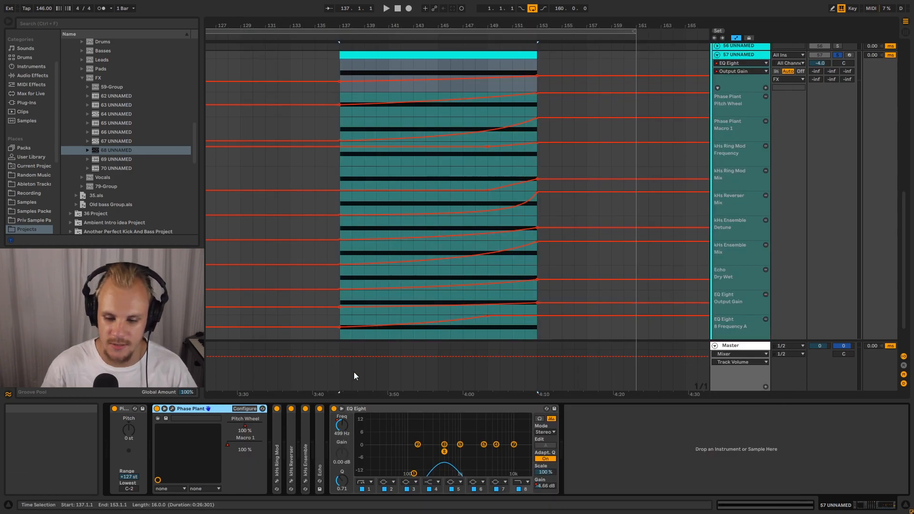